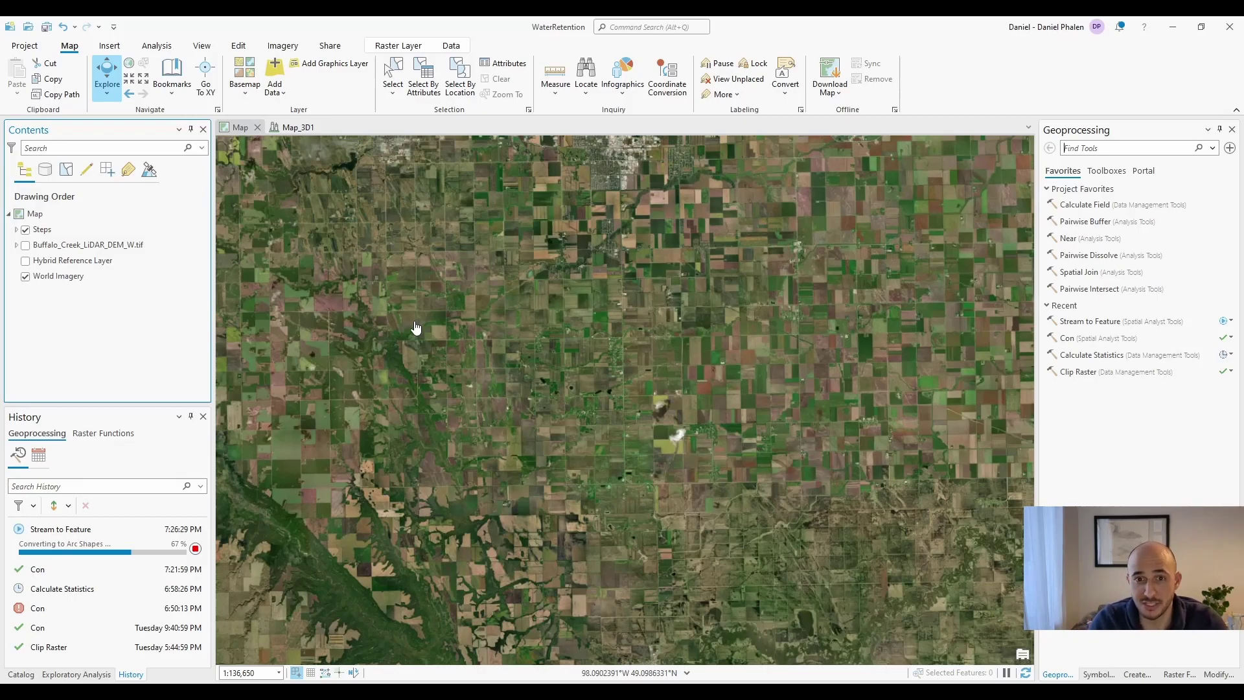
# Search Geoprocessing for Calculate Statistics and open the Build Pyramids tool.
pyautogui.write('calculate stat')
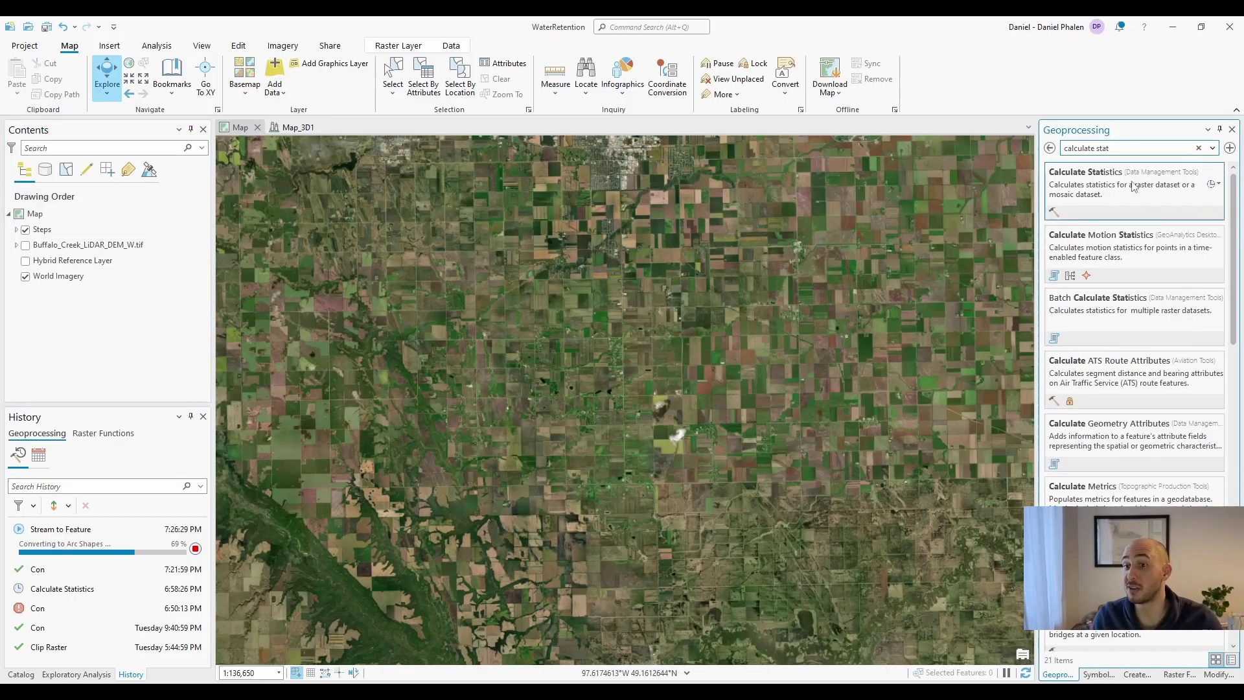
pyautogui.write('build pyramids')
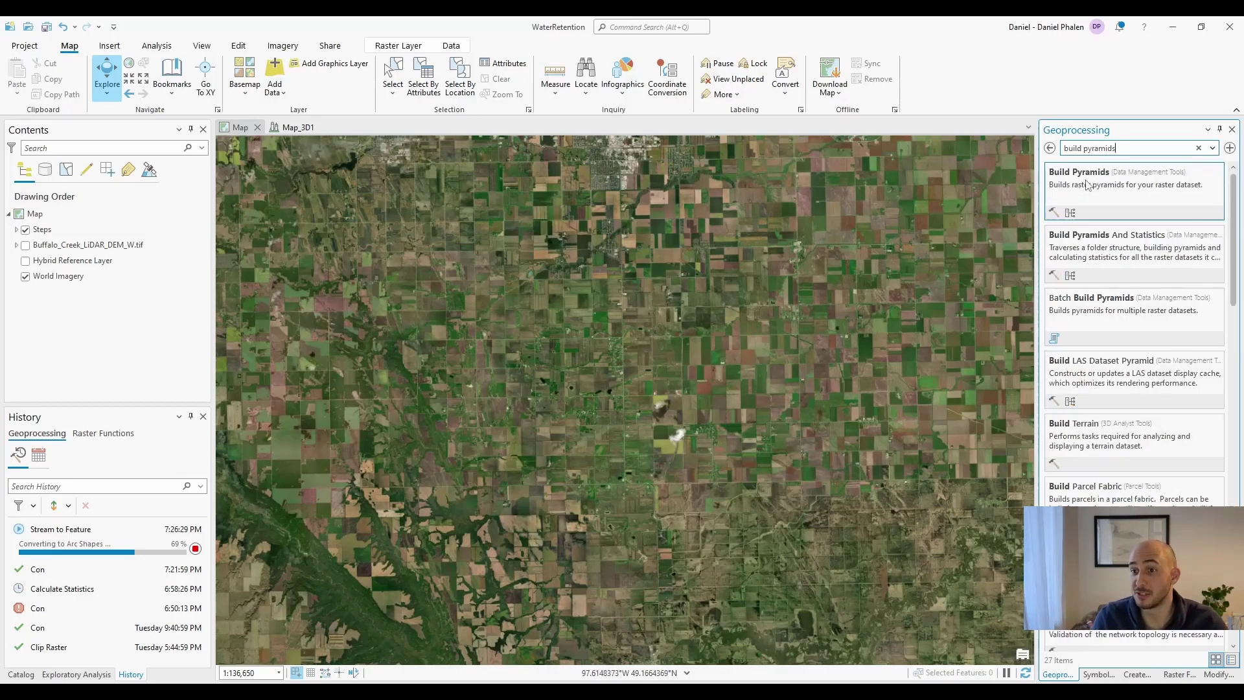
pyautogui.click(1088, 186)
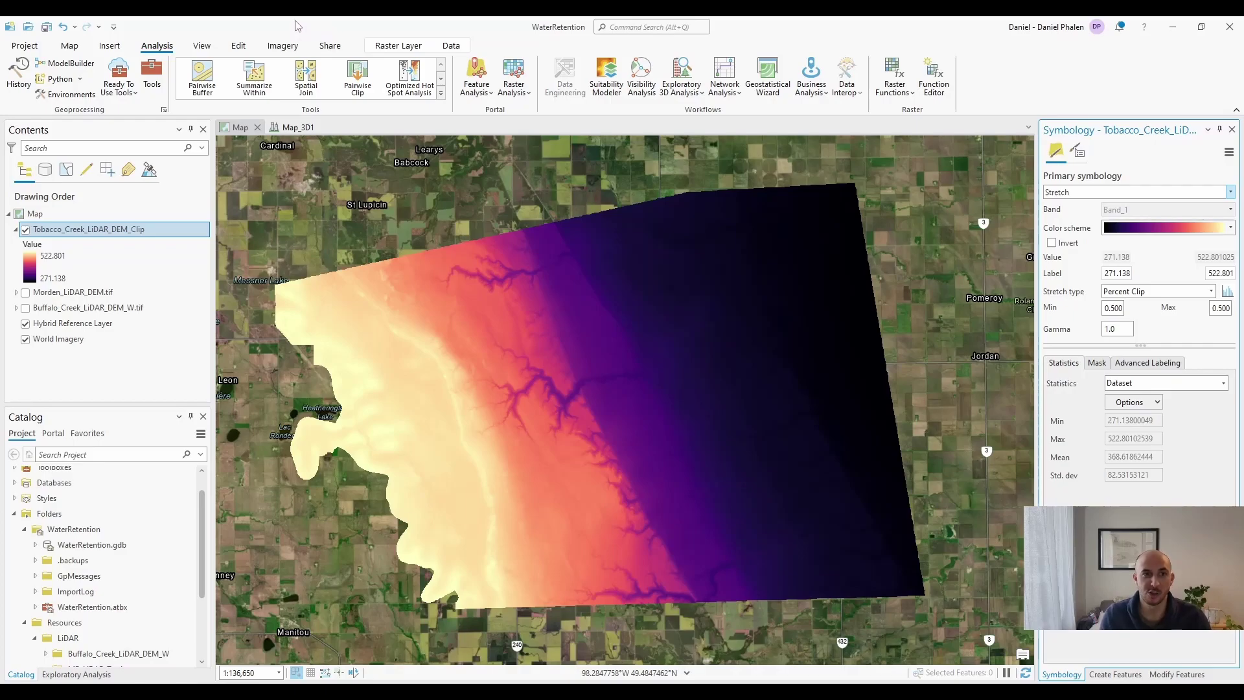
# Show the Raster Functions gallery alongside the Geoprocessing pane.
pyautogui.click(891, 70)
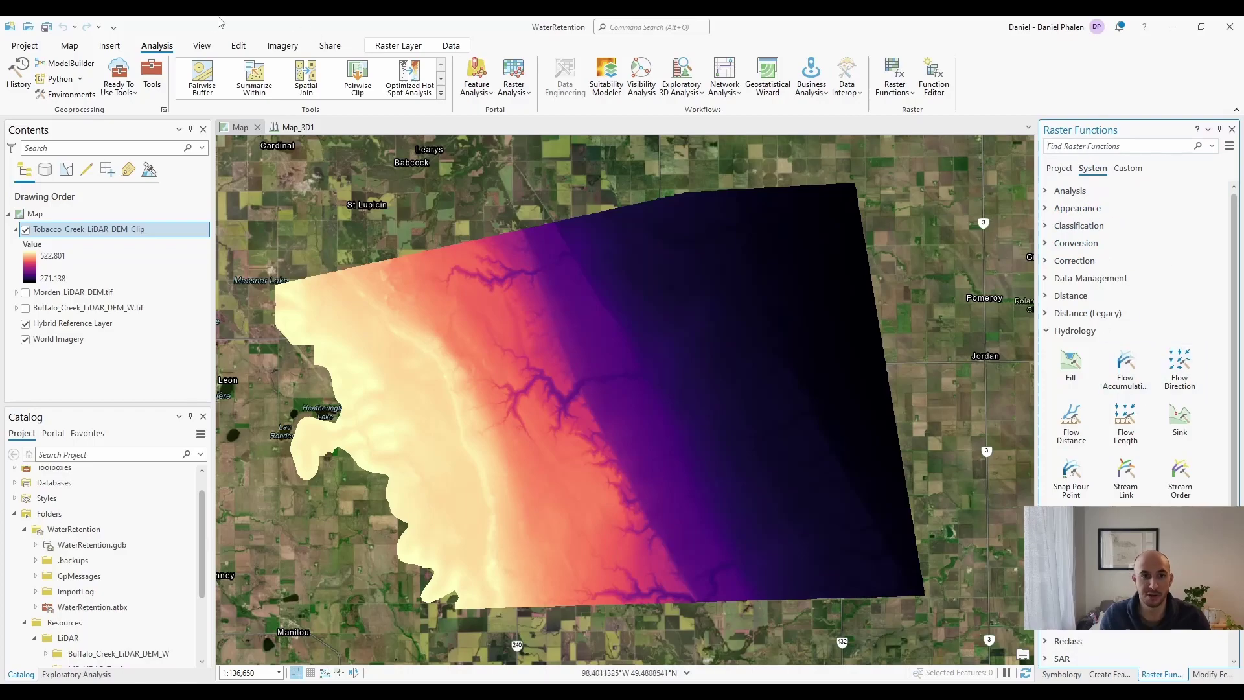
pyautogui.click(203, 47)
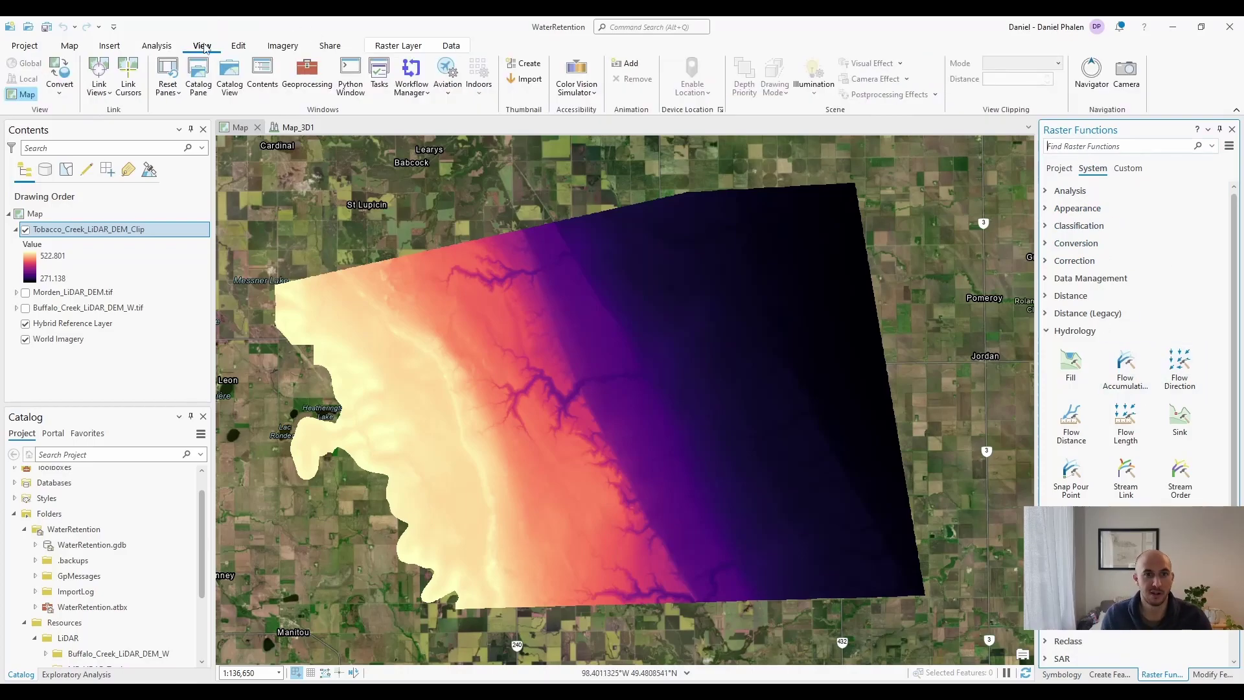
pyautogui.click(313, 77)
pyautogui.click(1180, 674)
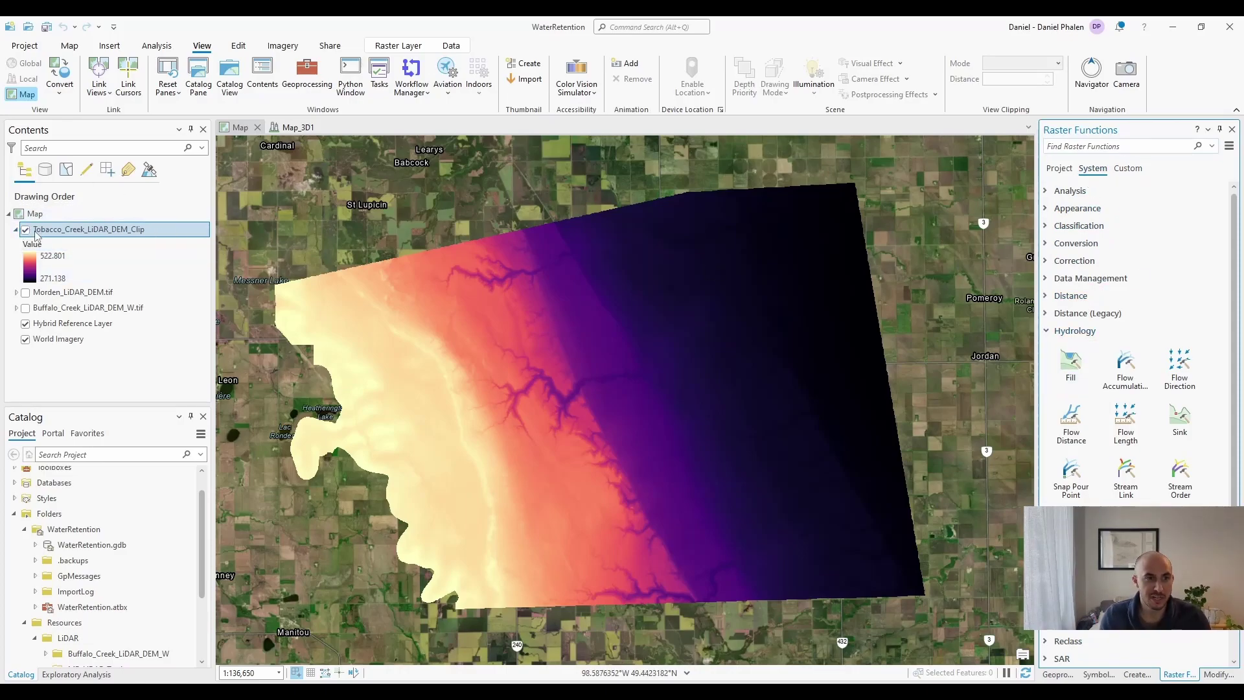
# Run the Hydrology Fill function on Tobacco_Creek_LiDAR_DEM_Clip as a new layer.
pyautogui.click(29, 266)
pyautogui.moveTo(564, 351); pyautogui.dragTo(554, 339)
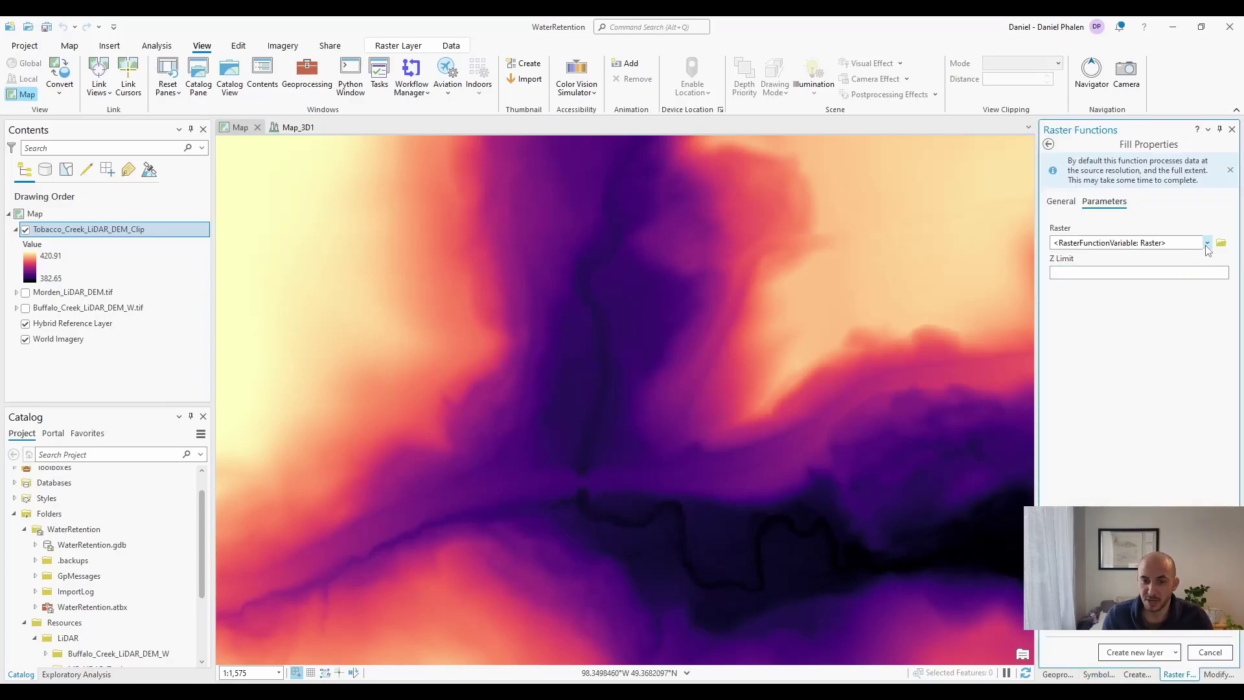
pyautogui.click(1207, 243)
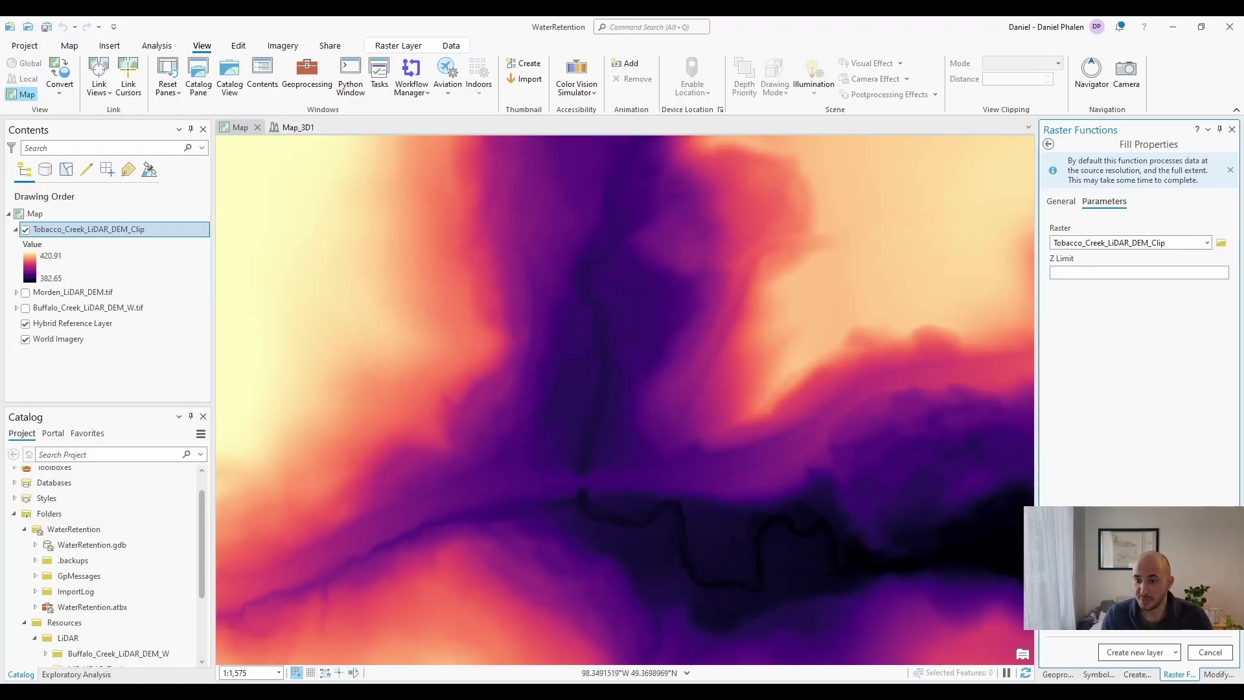
pyautogui.click(1133, 653)
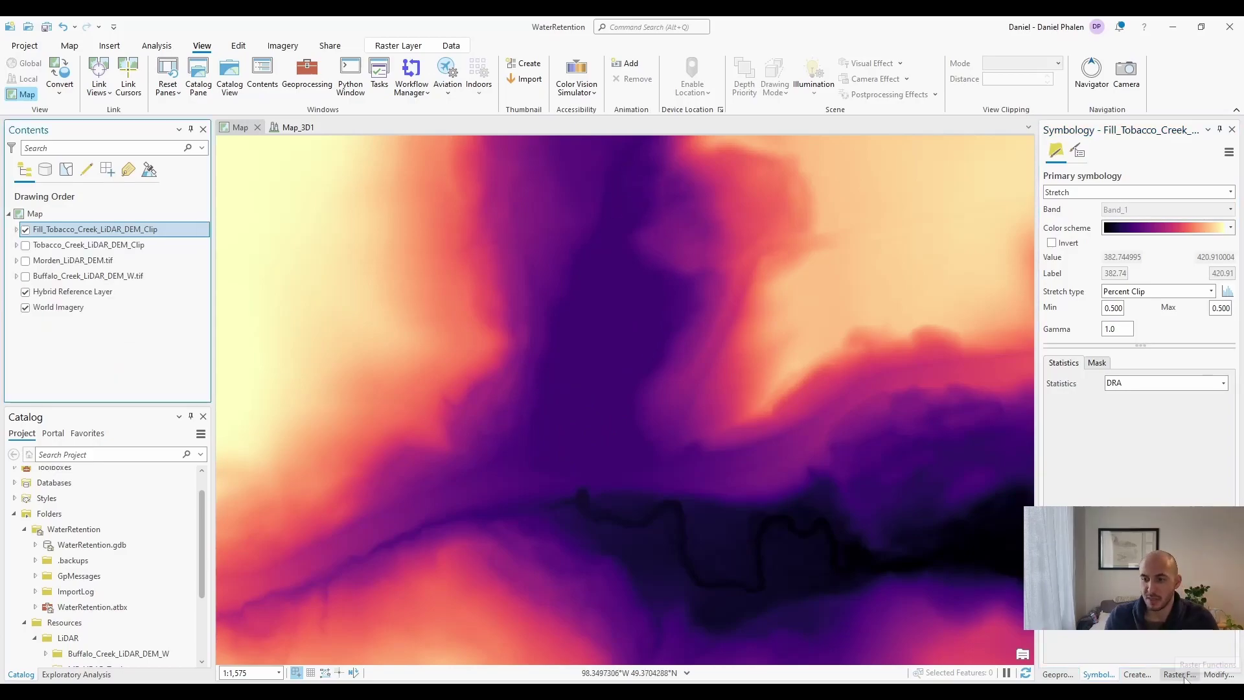
# Run Flow Direction on Fill_Tobacco_Creek_LiDAR_DEM_Clip as a new layer.
pyautogui.click(1179, 674)
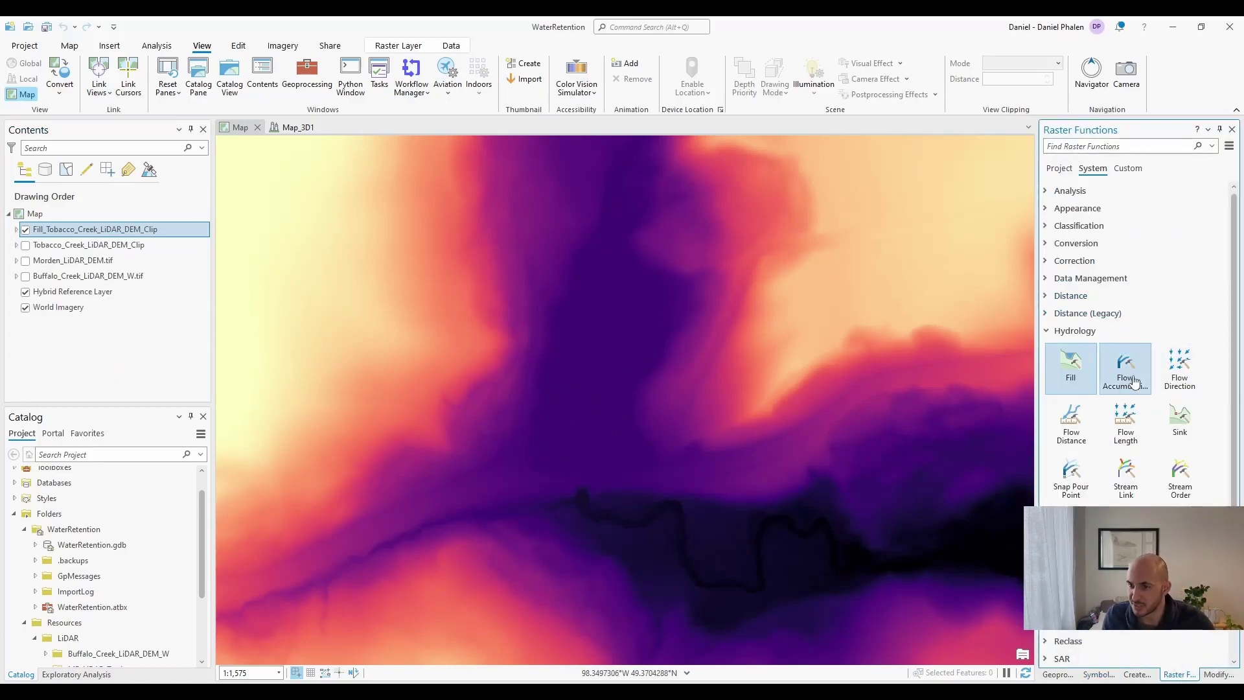
pyautogui.click(1179, 366)
pyautogui.click(1134, 244)
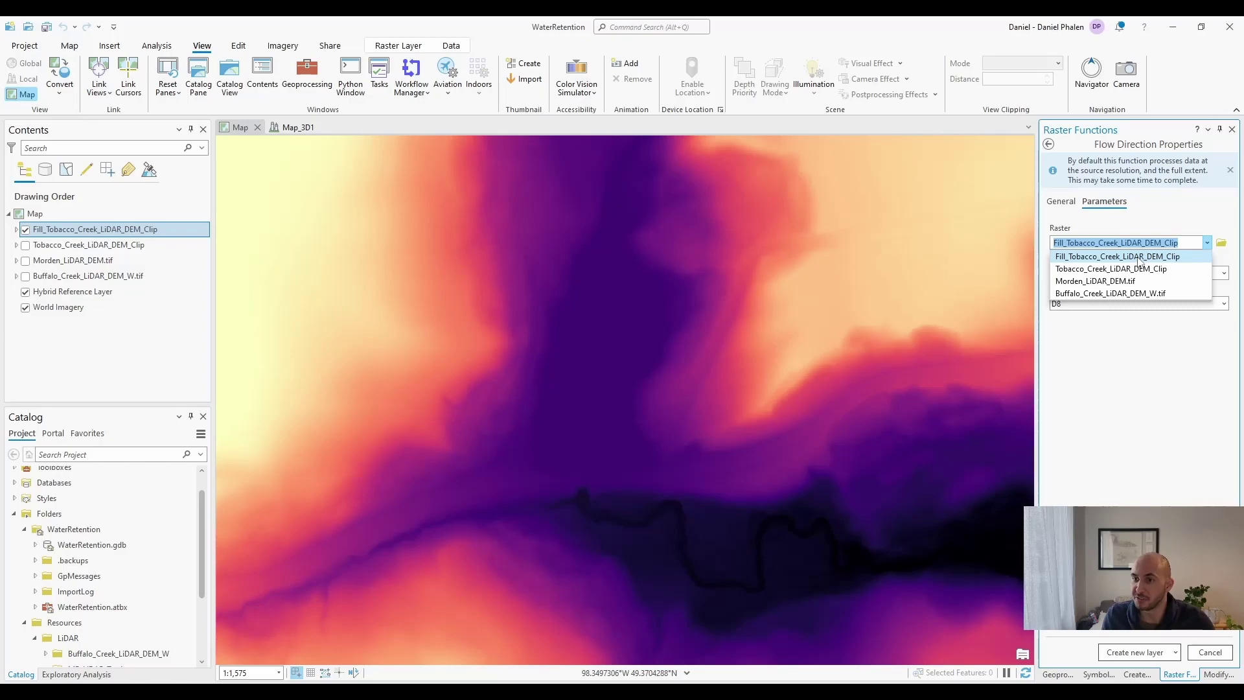
pyautogui.click(1138, 258)
pyautogui.click(1134, 653)
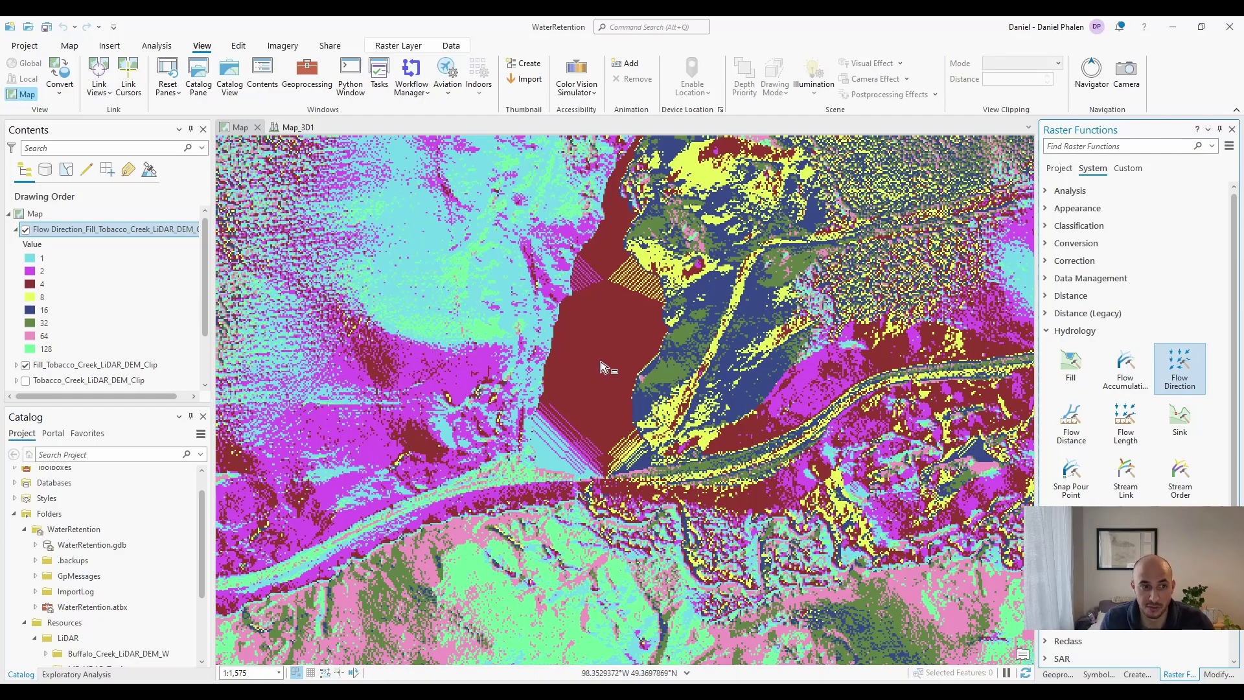
# Set the Flow Direction layer as the Flow Accumulation function's input raster.
pyautogui.click(1131, 379)
pyautogui.click(1102, 243)
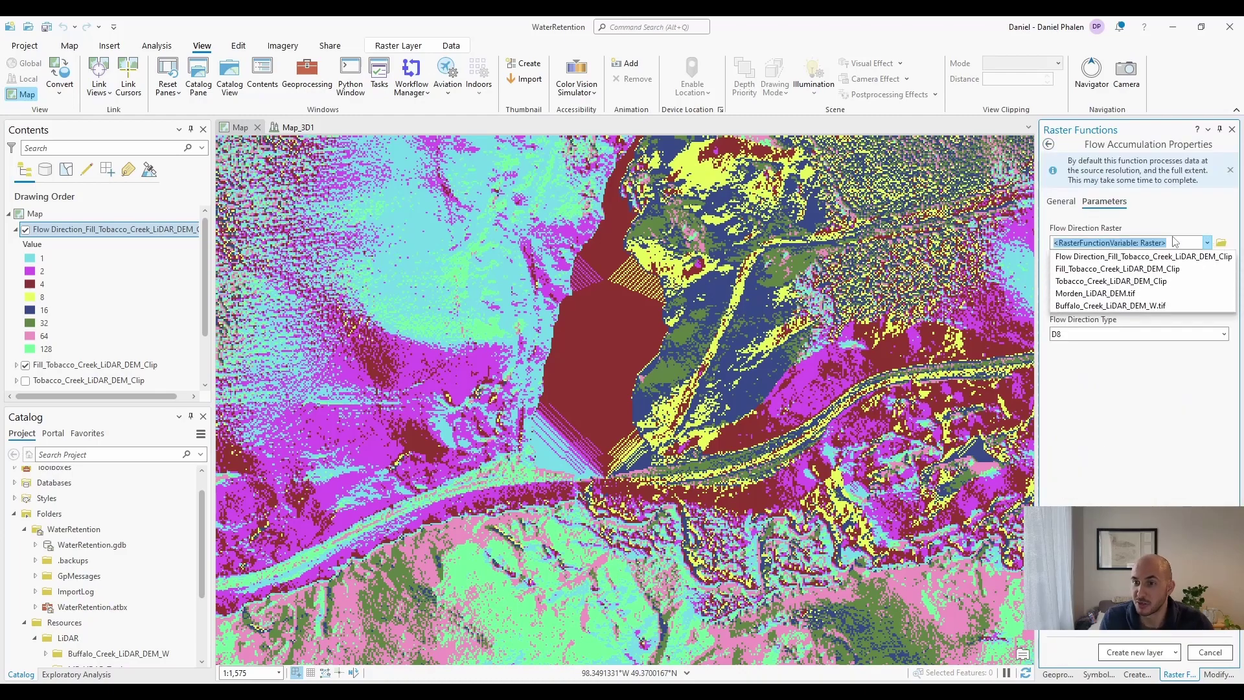
pyautogui.click(1083, 257)
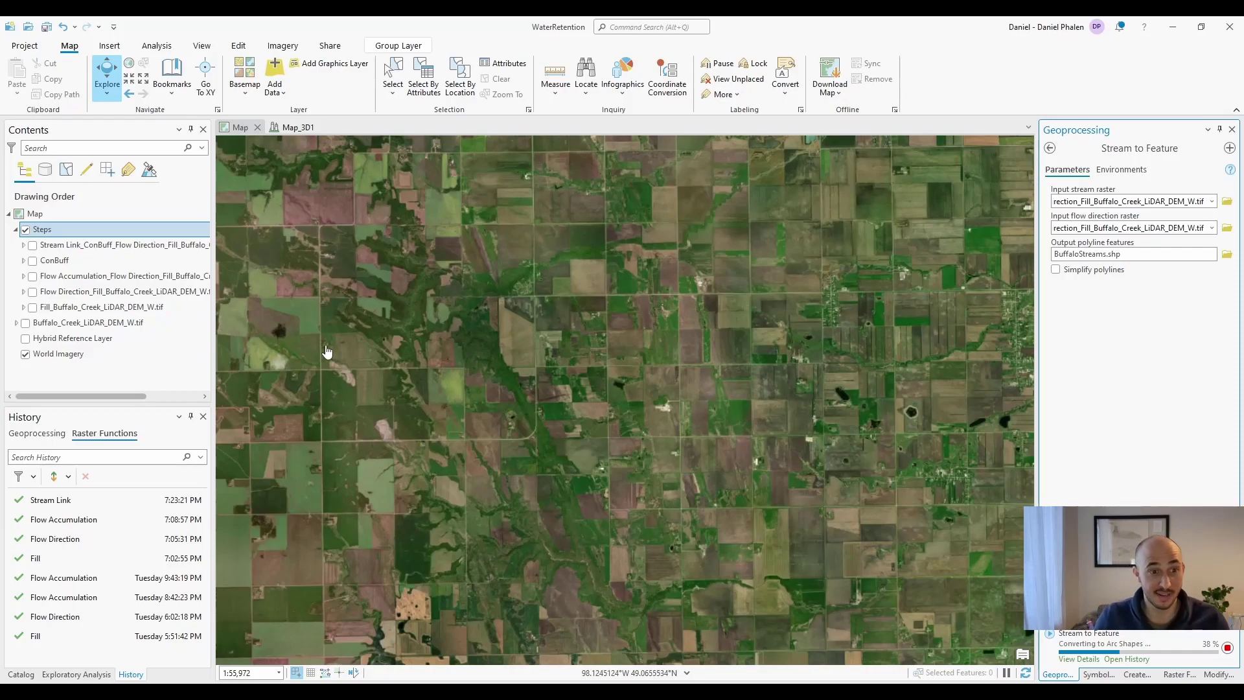
# Show the Flow Accumulation layer and pan and zoom to inspect its stream lines.
pyautogui.click(32, 276)
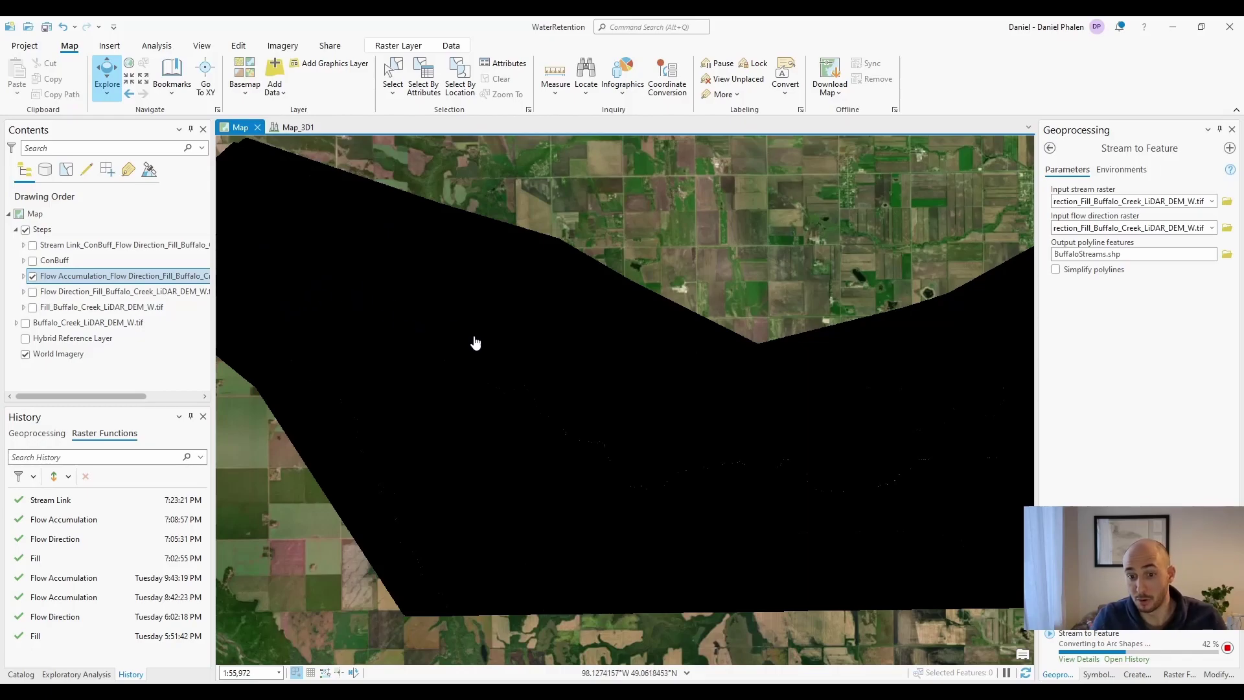
pyautogui.press('Right')
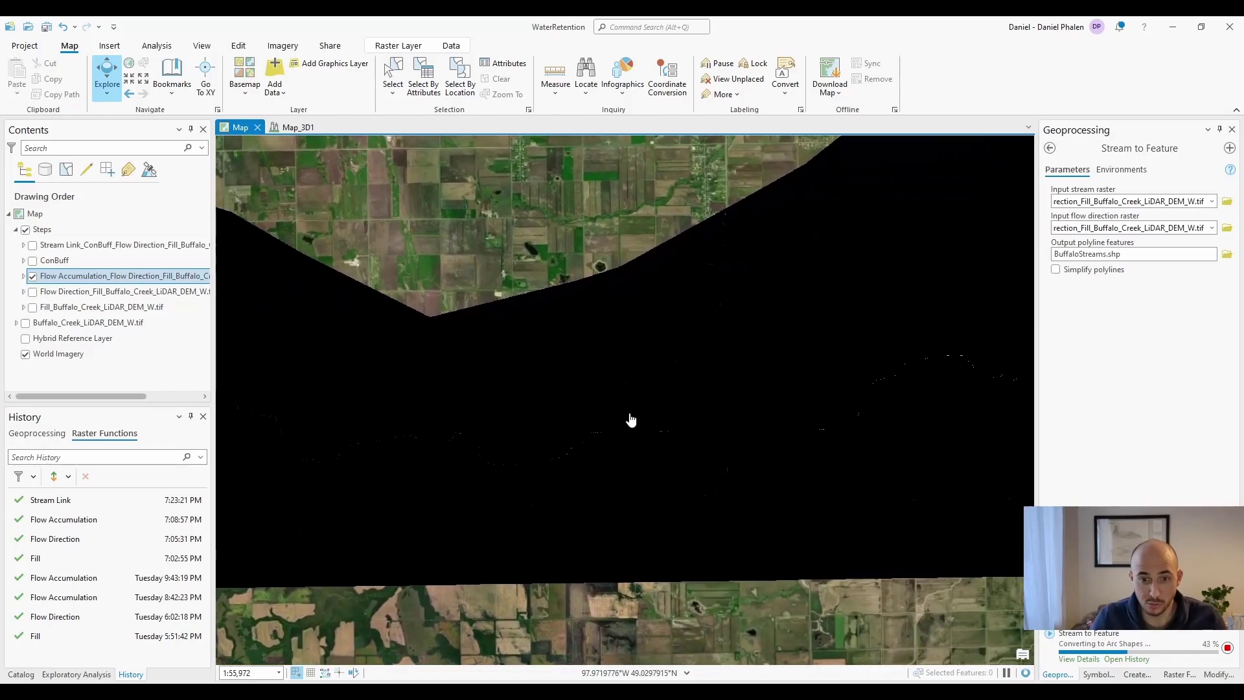
pyautogui.scroll(10, 730, 275)
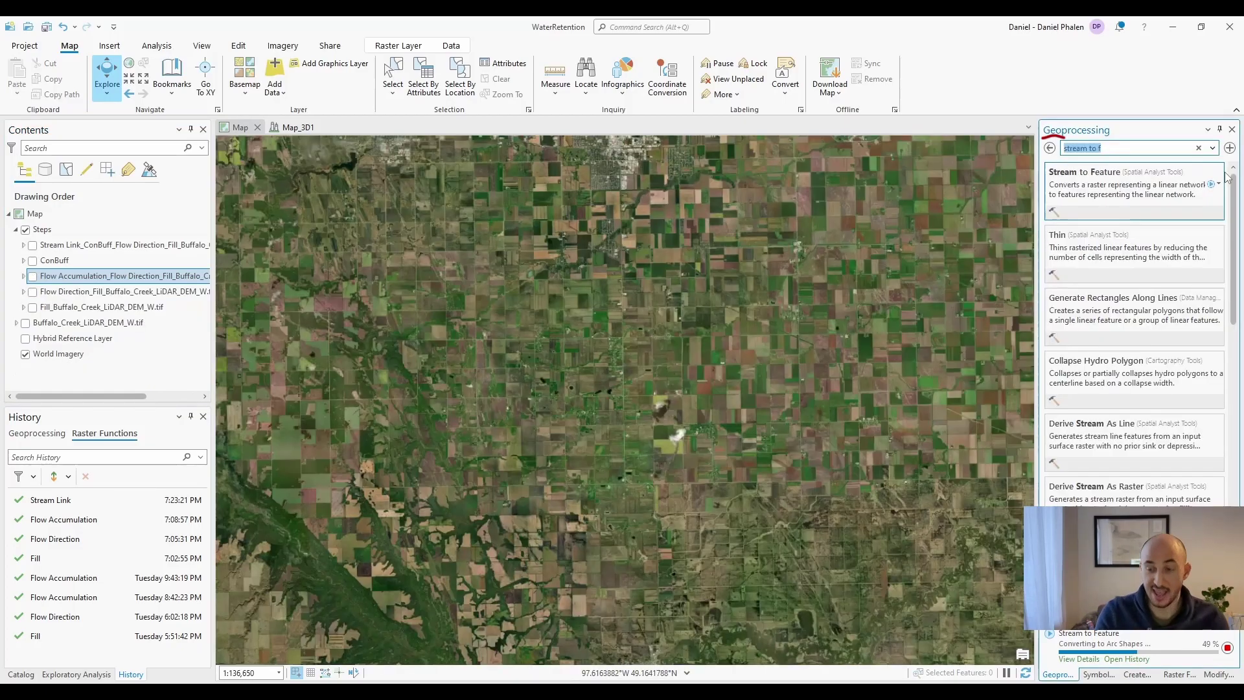
# Open the Con tool with the Flow Accumulation raster as the conditional input.
pyautogui.write('con')
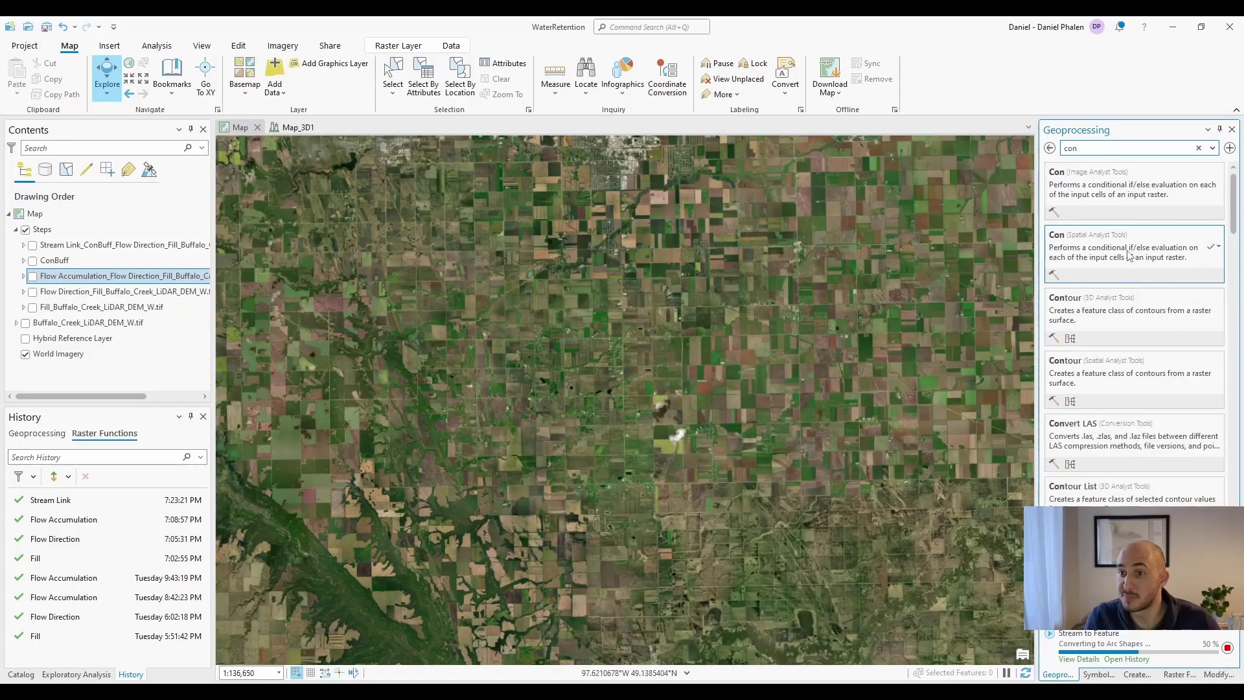
pyautogui.click(1128, 255)
pyautogui.click(1212, 201)
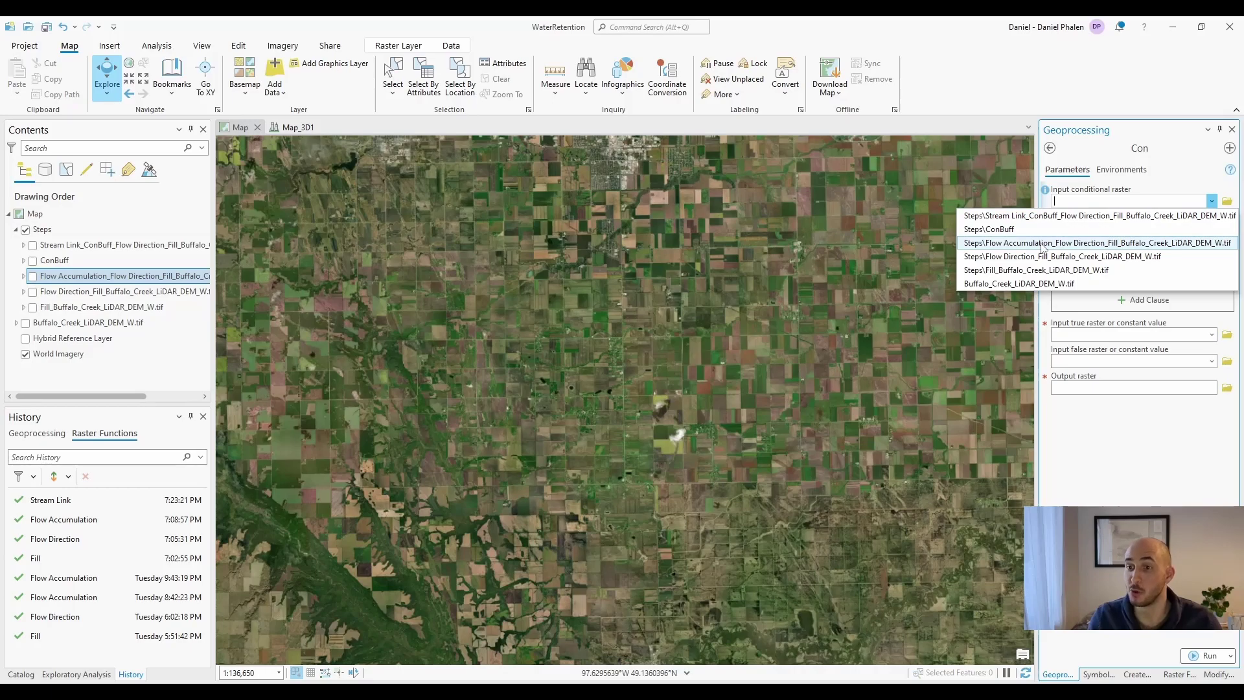
pyautogui.click(1042, 243)
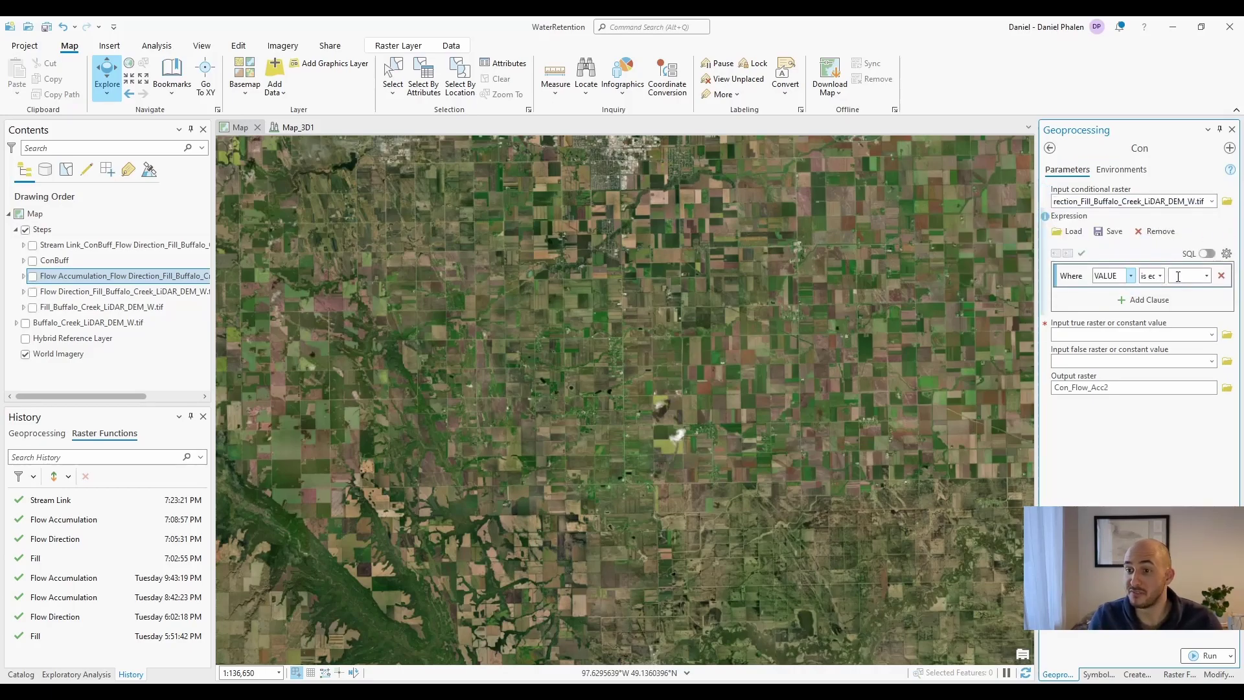
# Set the condition to VALUE greater than 10000 with true value 1, and run it.
pyautogui.click(1153, 275)
pyautogui.click(1160, 315)
pyautogui.click(1194, 275)
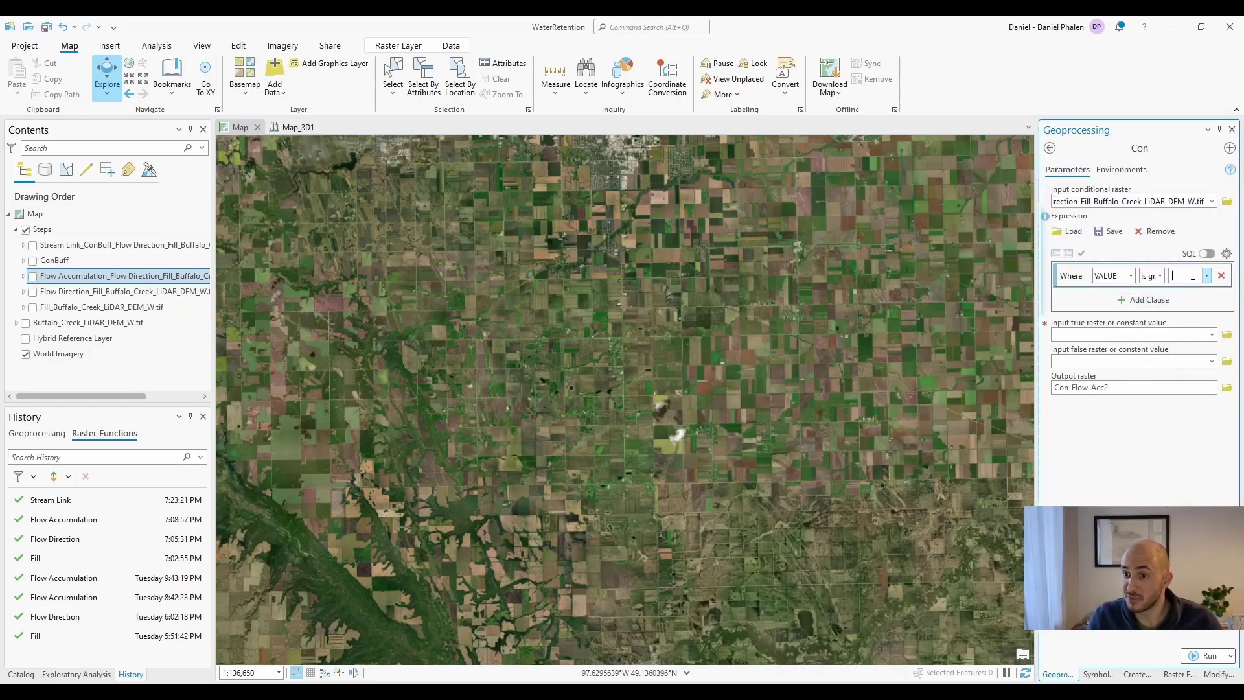
pyautogui.write('10000')
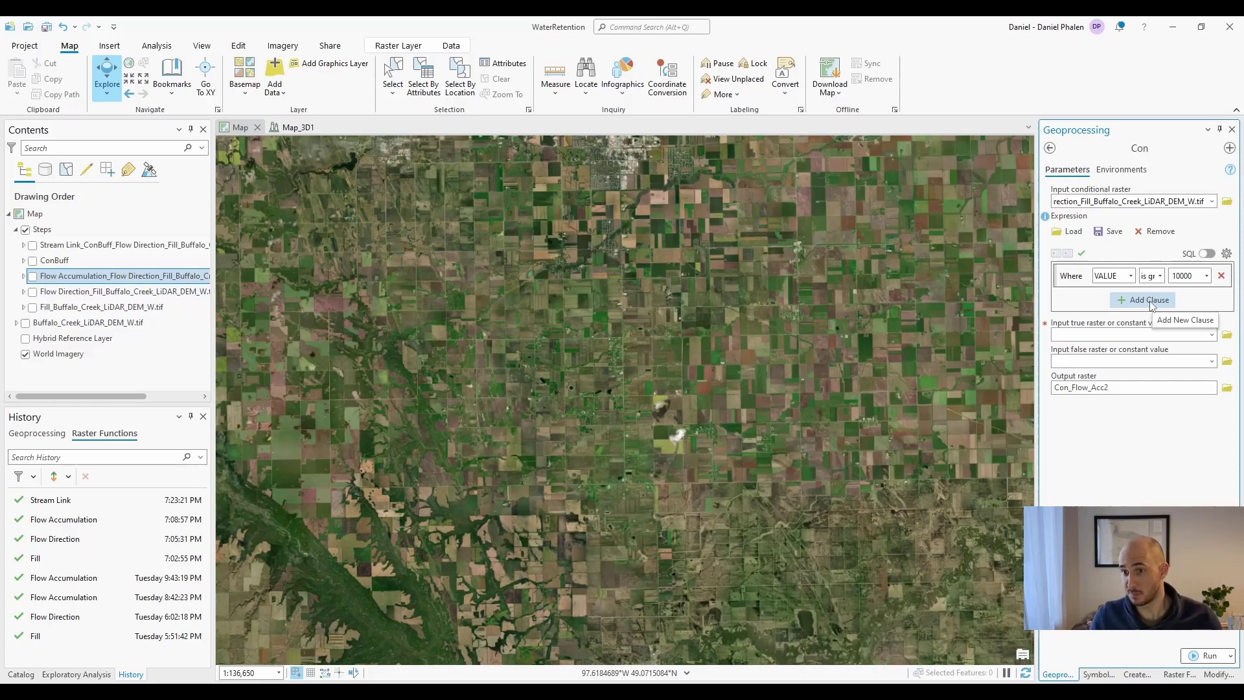
pyautogui.click(1095, 335)
pyautogui.write('1')
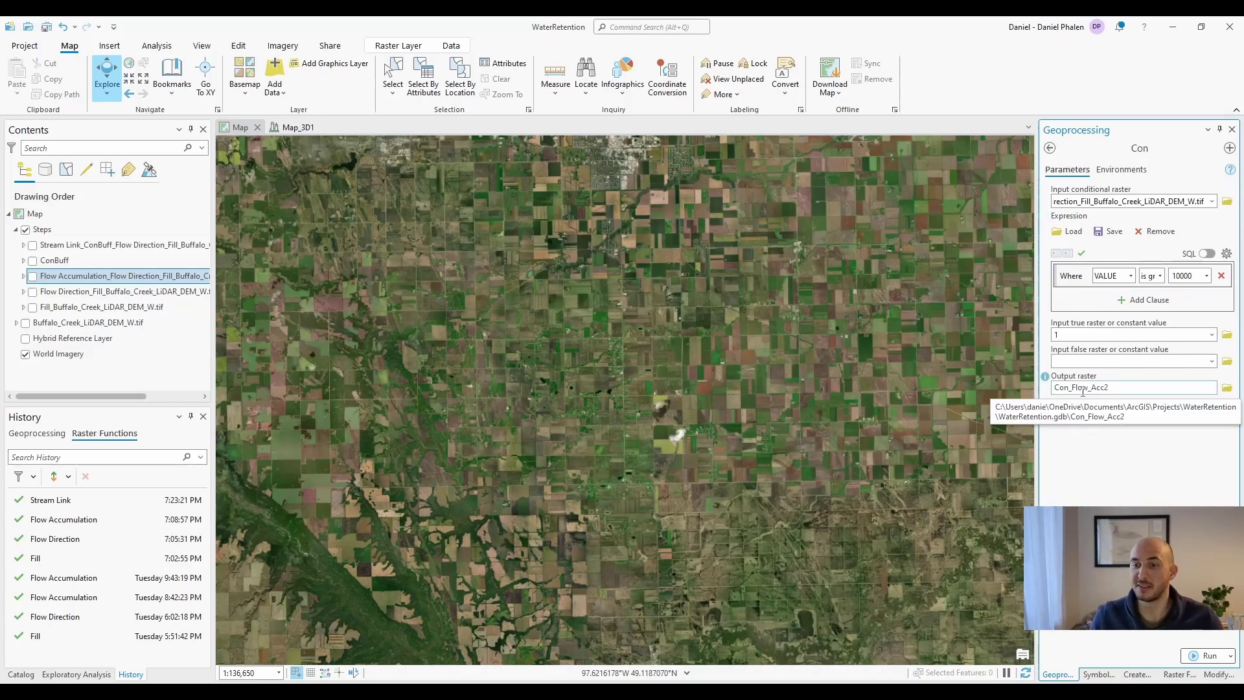
pyautogui.click(1210, 656)
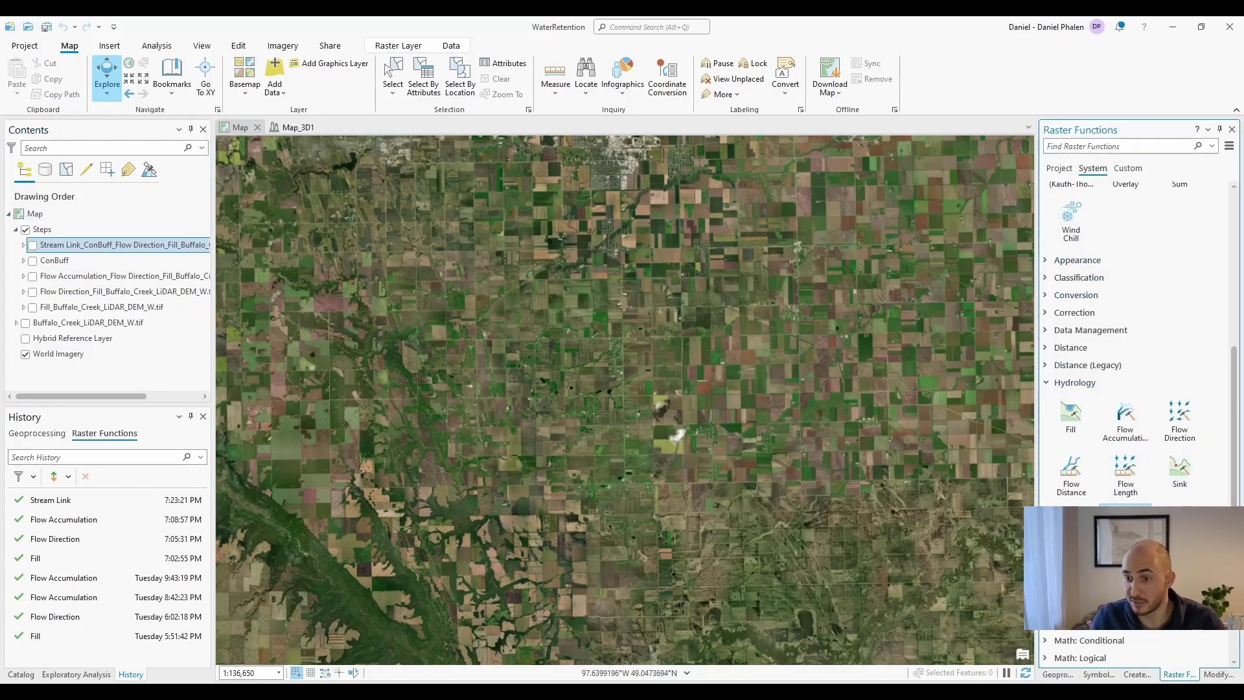
# Set up Stream to Feature with Stream Link, Flow Direction, and polyline simplification off.
pyautogui.click(1071, 522)
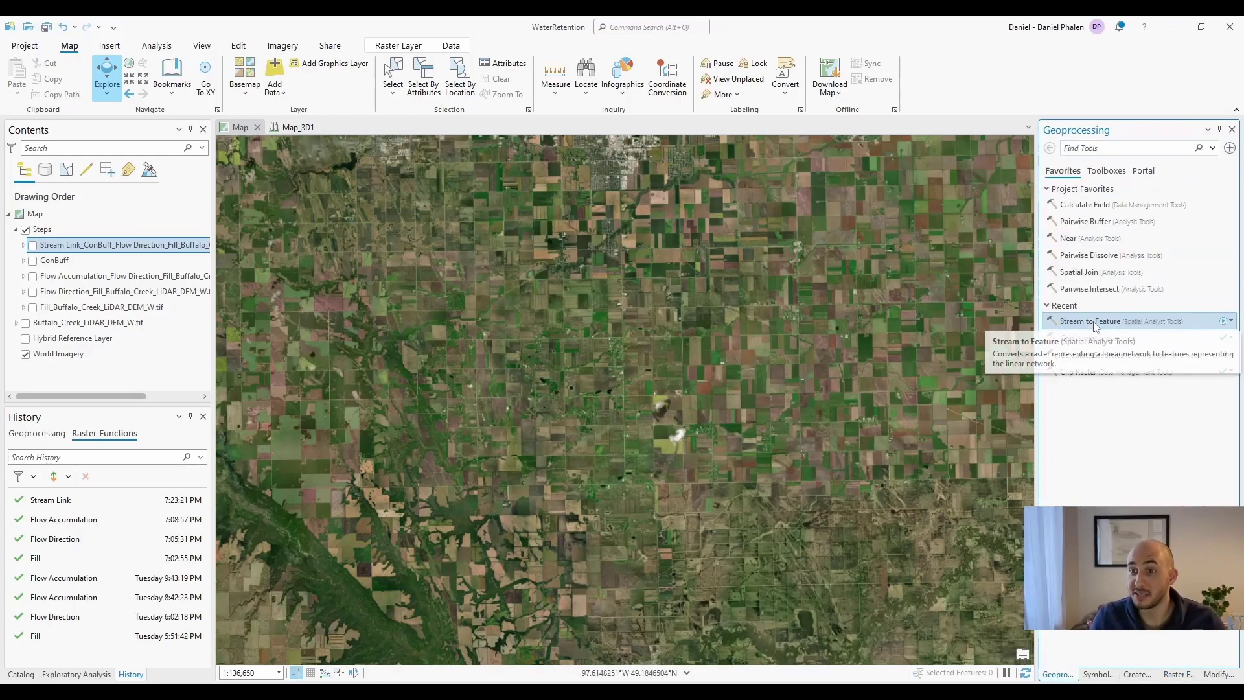
pyautogui.click(1094, 323)
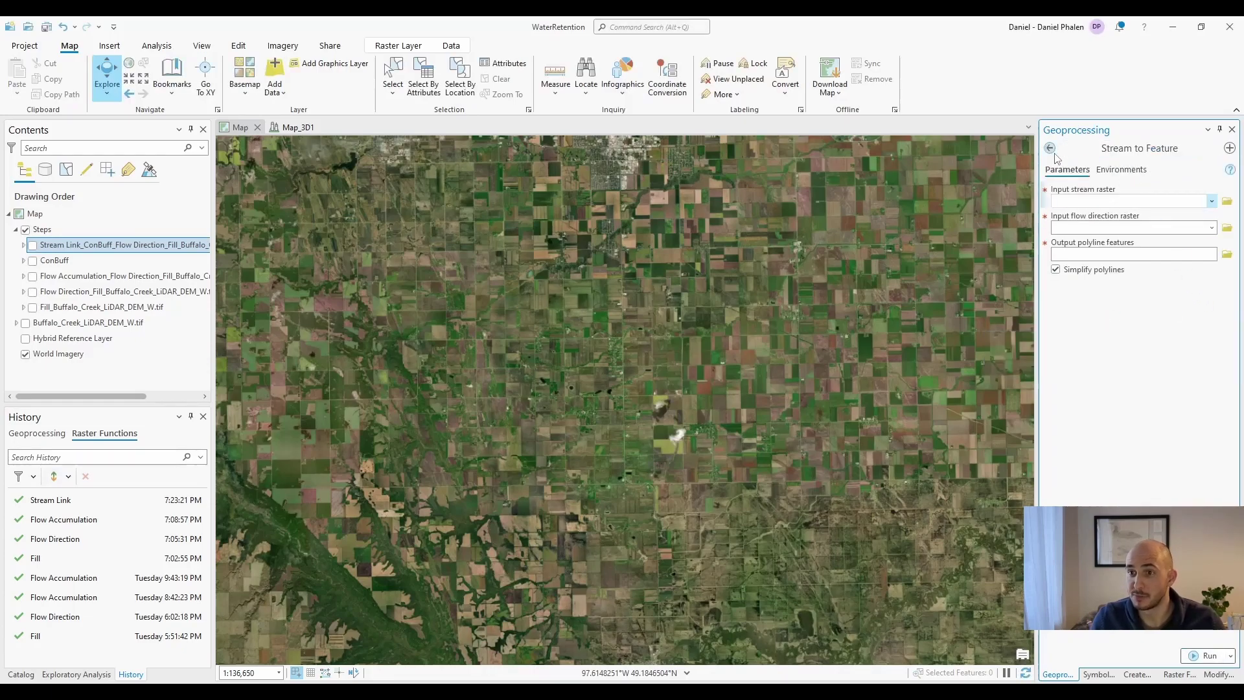
pyautogui.click(1211, 201)
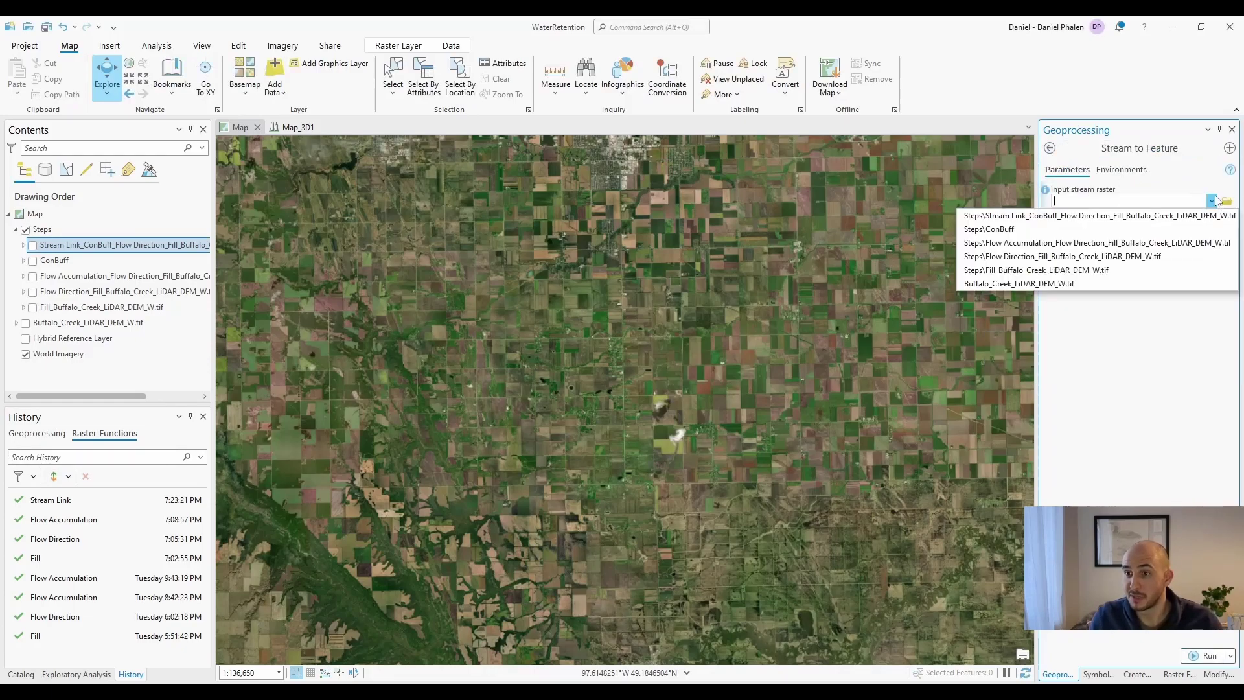
pyautogui.click(1094, 216)
pyautogui.click(1212, 228)
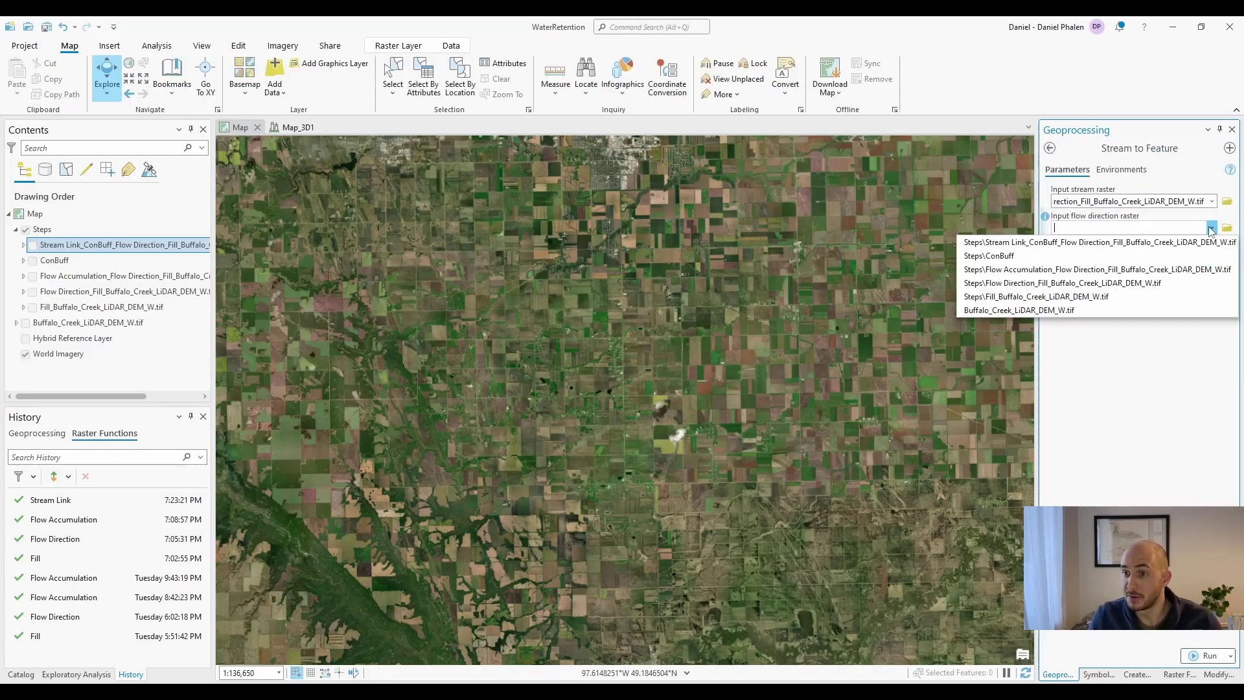
pyautogui.click(1024, 283)
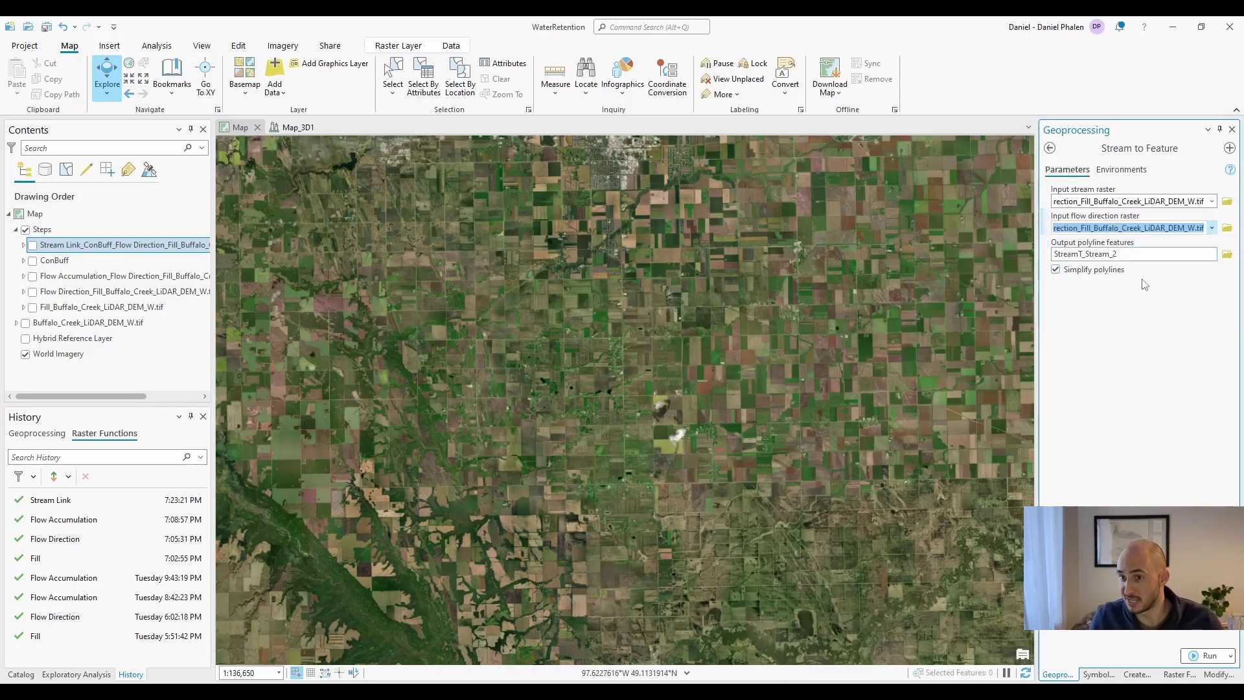
pyautogui.click(1055, 269)
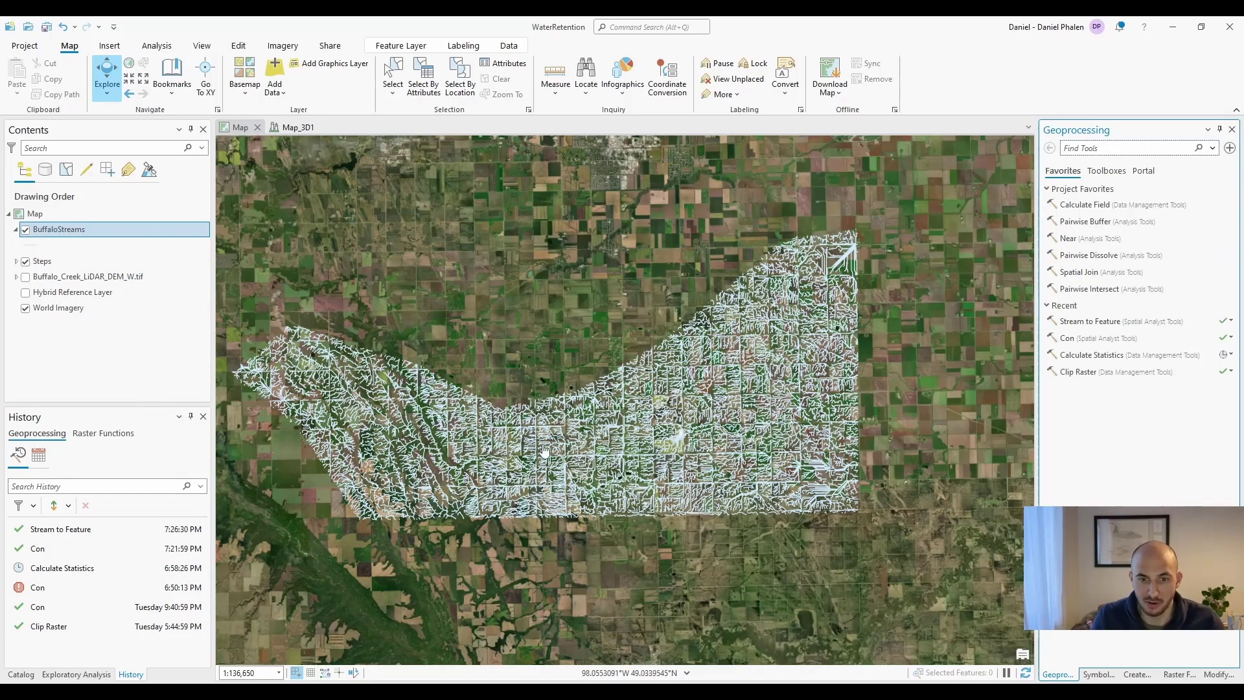
# Zoom into the BuffaloStreams lines and pan along several stretches.
pyautogui.scroll(8, 348, 433)
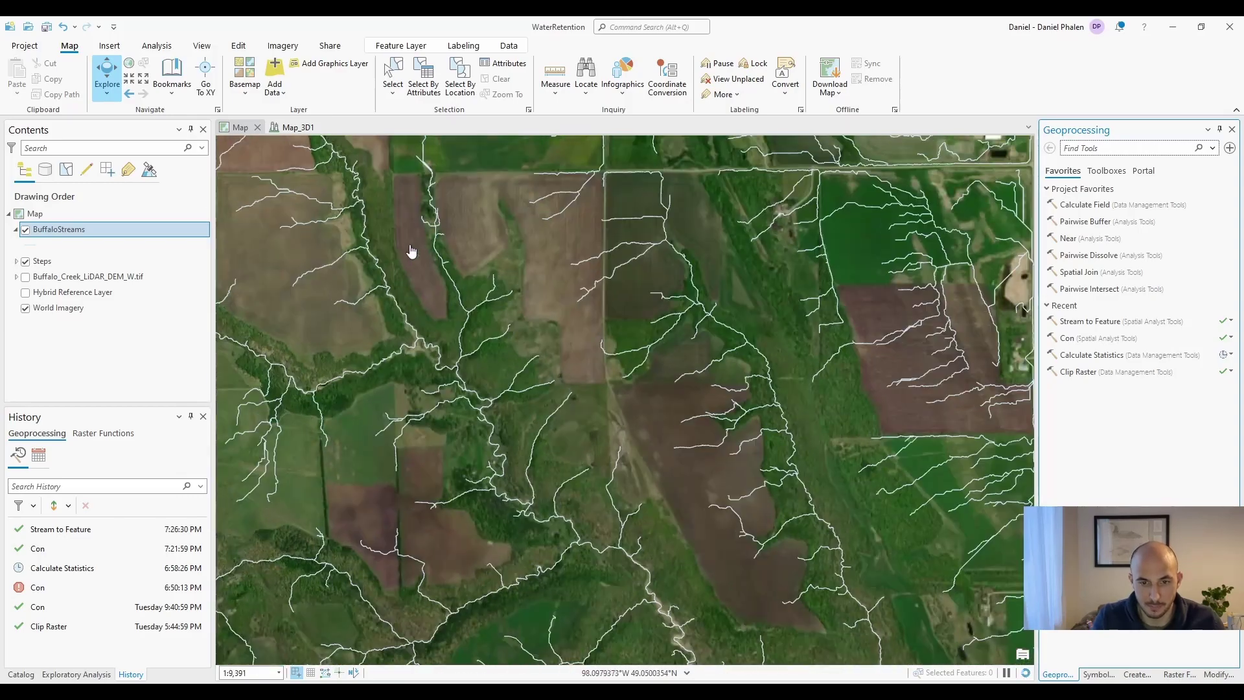
pyautogui.moveTo(376, 285); pyautogui.dragTo(477, 303)
pyautogui.scroll(2, 477, 330)
pyautogui.moveTo(477, 361); pyautogui.dragTo(386, 408)
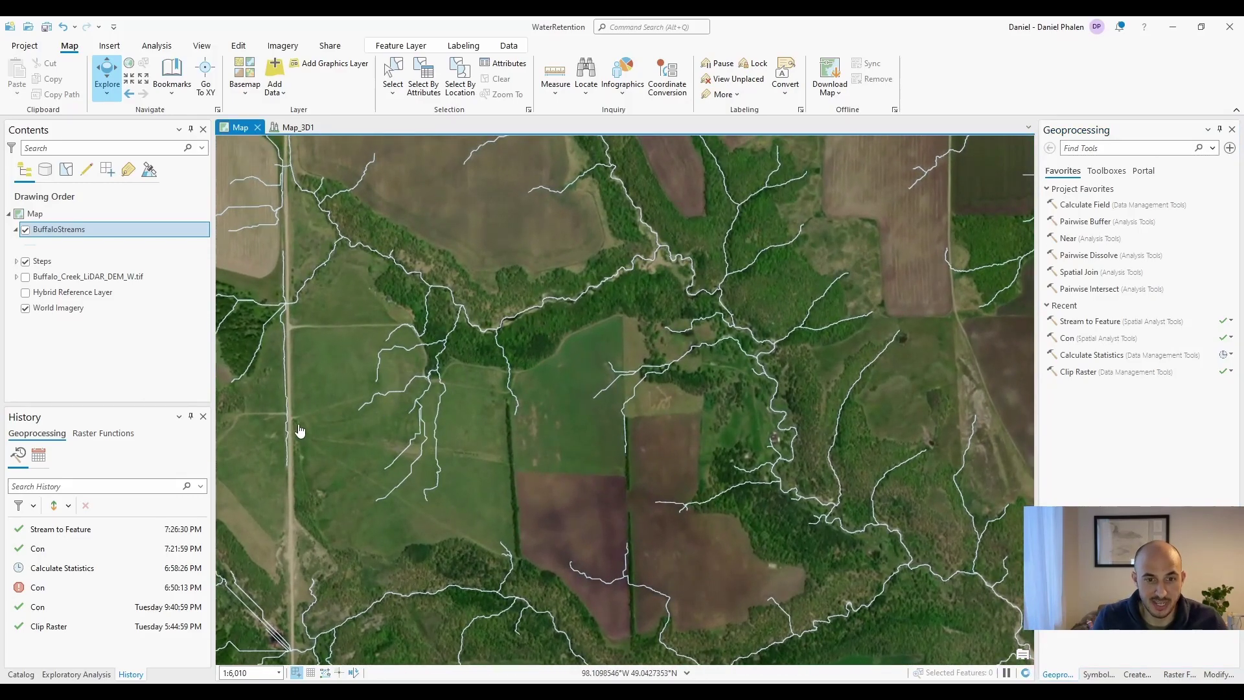
# Turn on Buffalo_Creek_LiDAR_DEM_W.tif and pan around comparing streams with elevation.
pyautogui.click(25, 276)
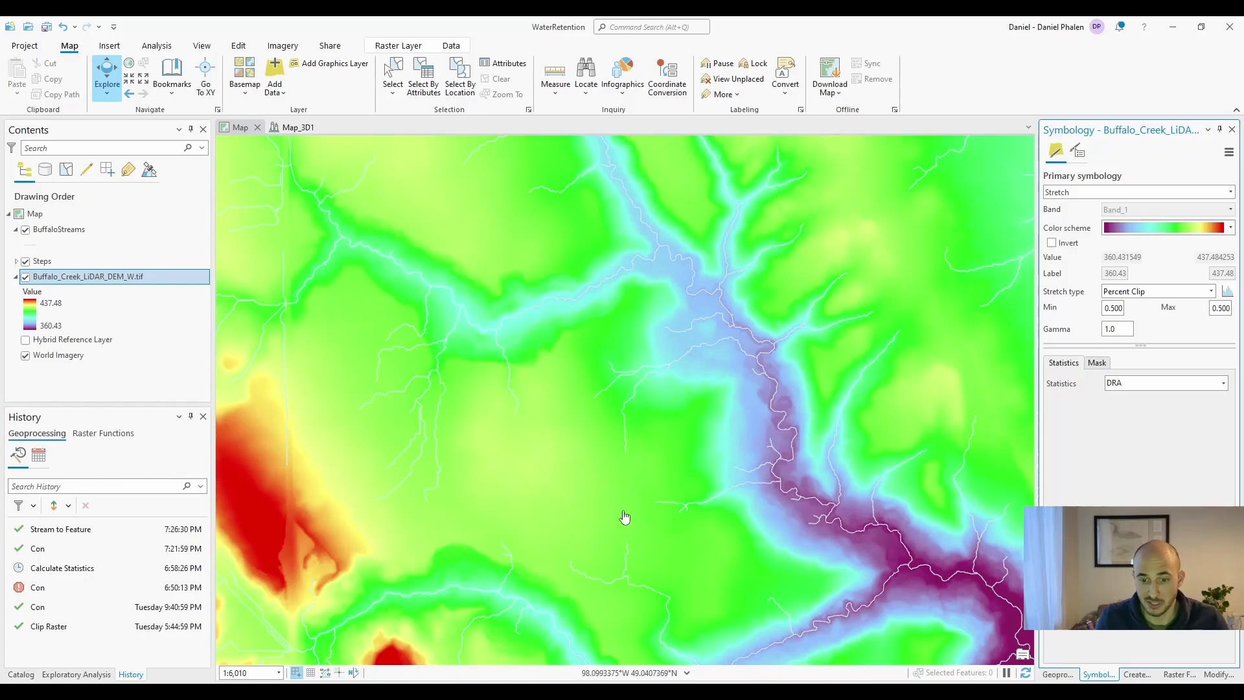
pyautogui.moveTo(624, 514); pyautogui.dragTo(558, 412)
pyautogui.scroll(-3, 584, 441)
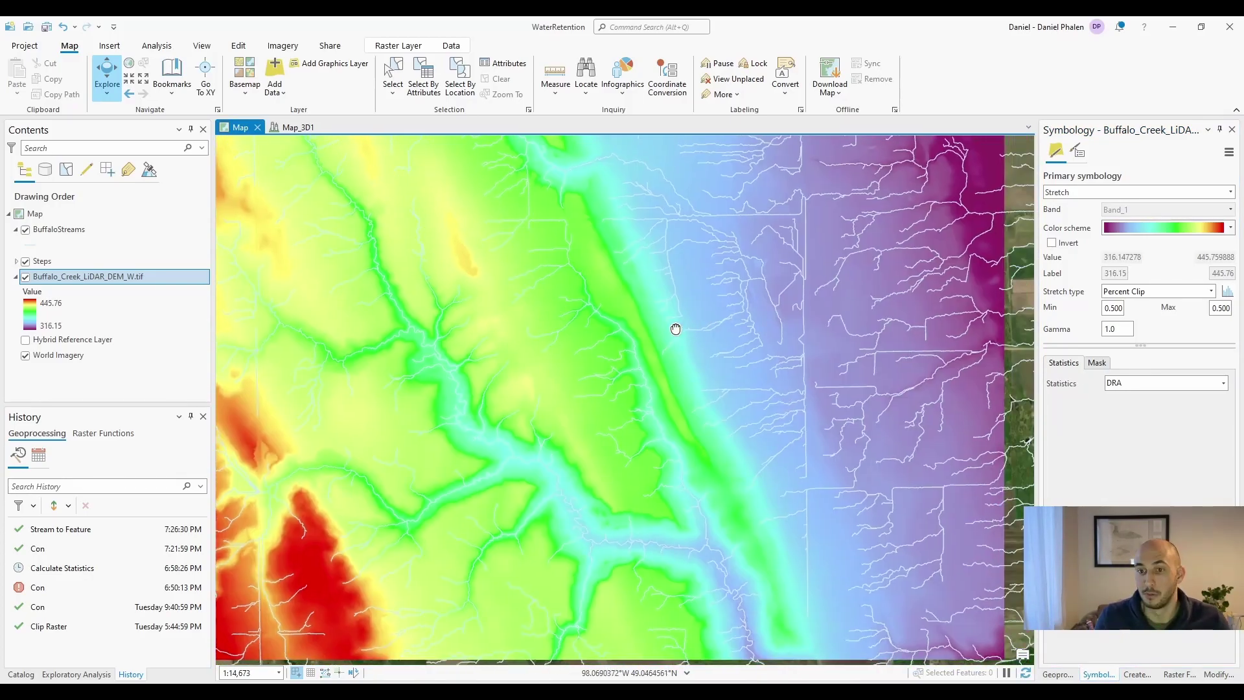
pyautogui.moveTo(676, 329)
pyautogui.mouseDown()
pyautogui.moveTo(633, 342)
pyautogui.moveTo(597, 328)
pyautogui.moveTo(686, 345)
pyautogui.mouseUp()
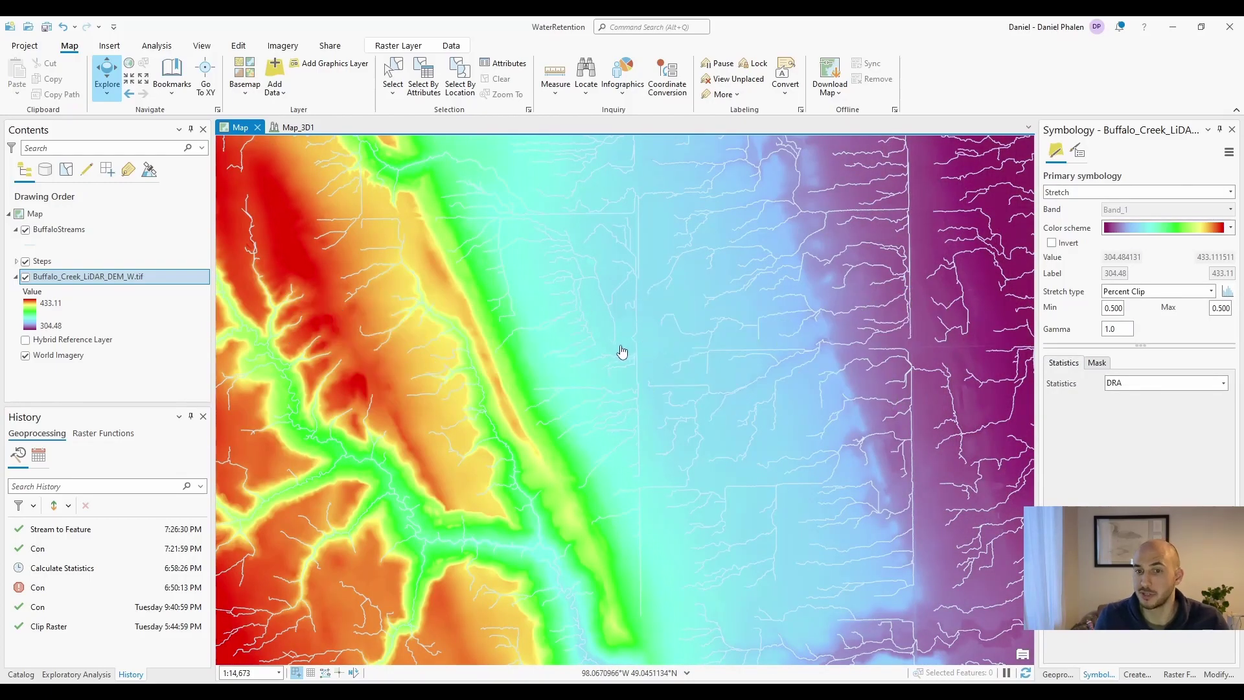
pyautogui.scroll(4, 649, 348)
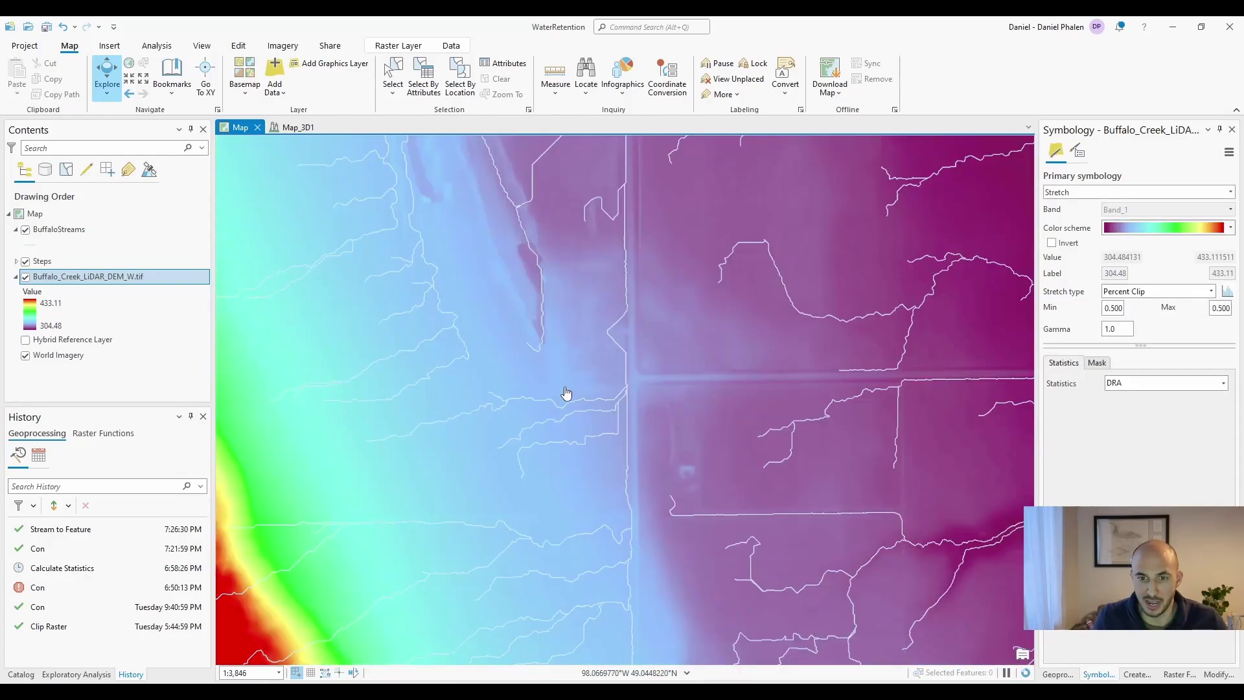
pyautogui.scroll(3, 660, 393)
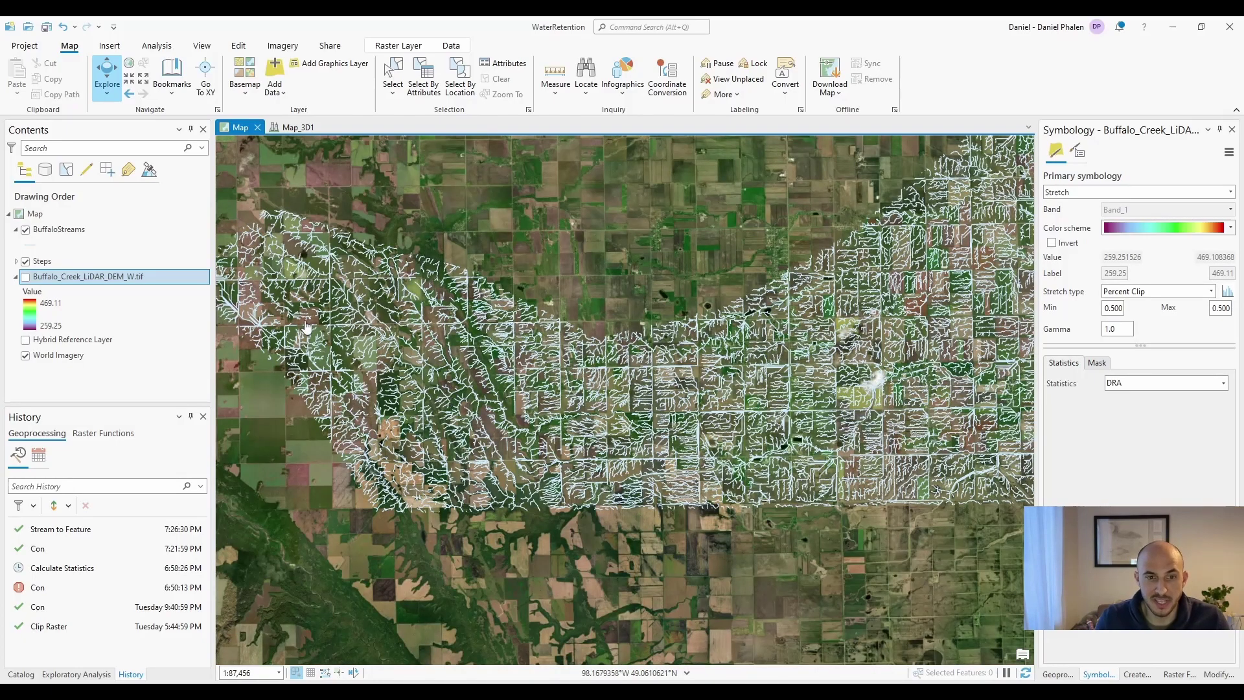
# Start a new feature class in WaterRetention.gdb from the Catalog pane.
pyautogui.click(20, 674)
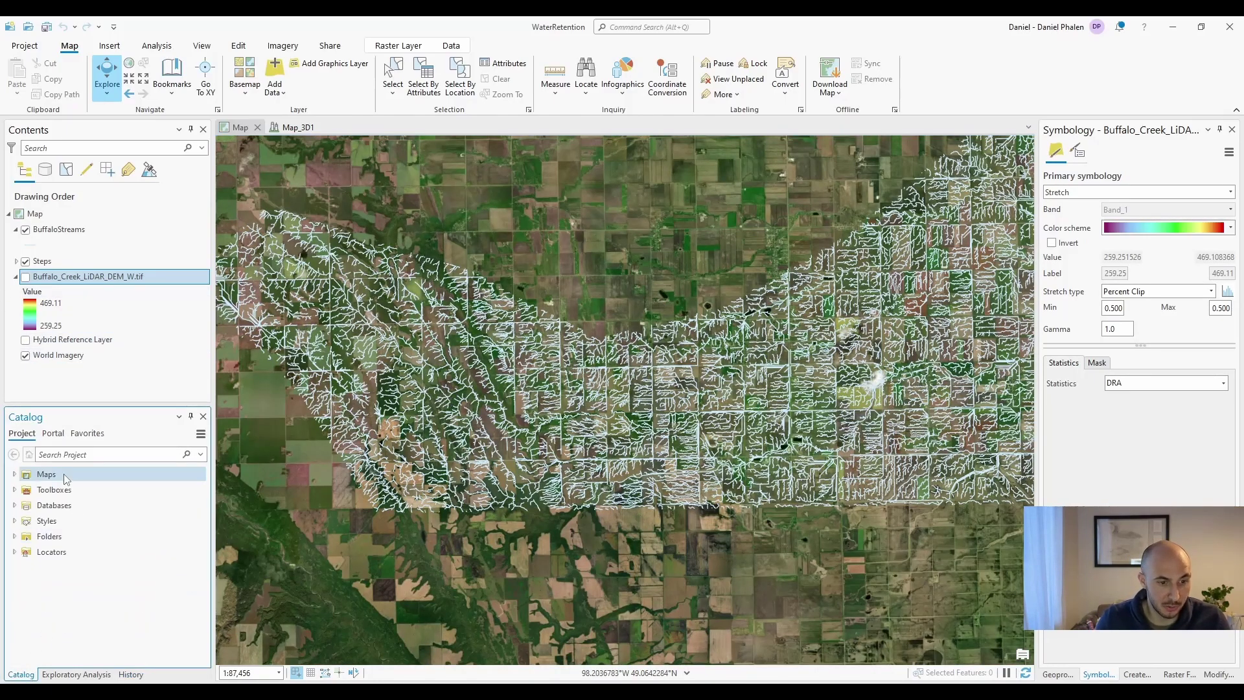
pyautogui.click(14, 536)
pyautogui.click(24, 551)
pyautogui.click(36, 568)
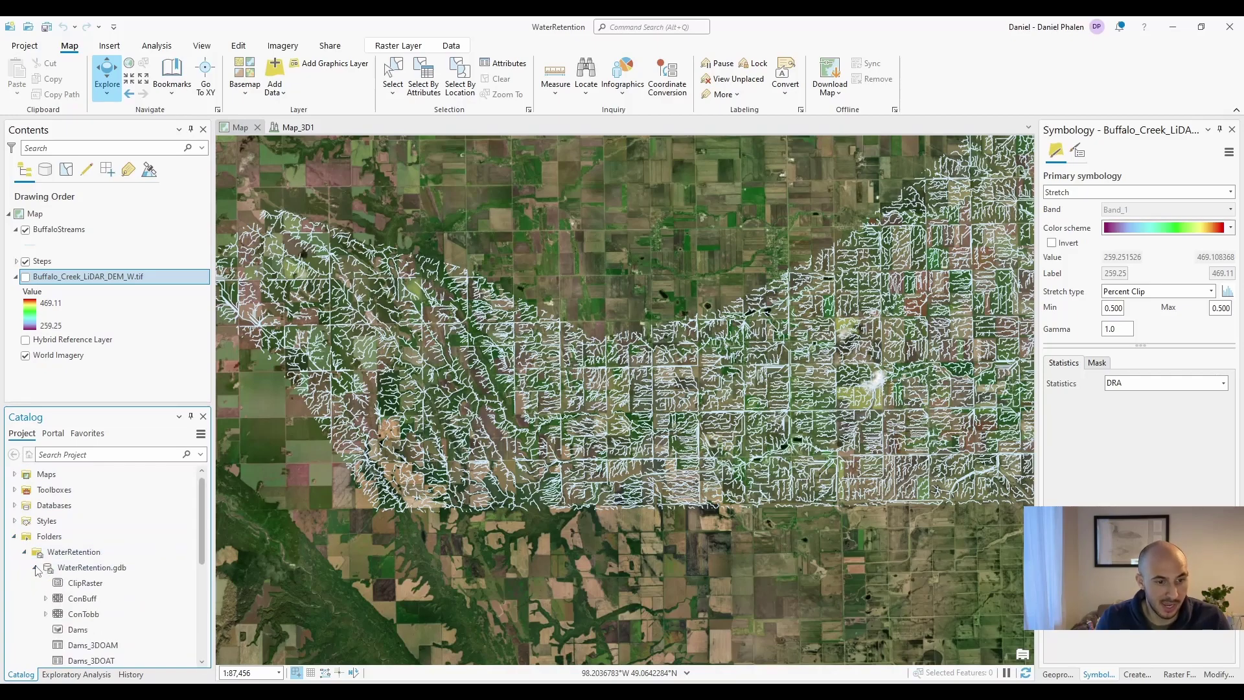
pyautogui.click(65, 568)
pyautogui.rightClick(65, 568)
pyautogui.click(285, 192)
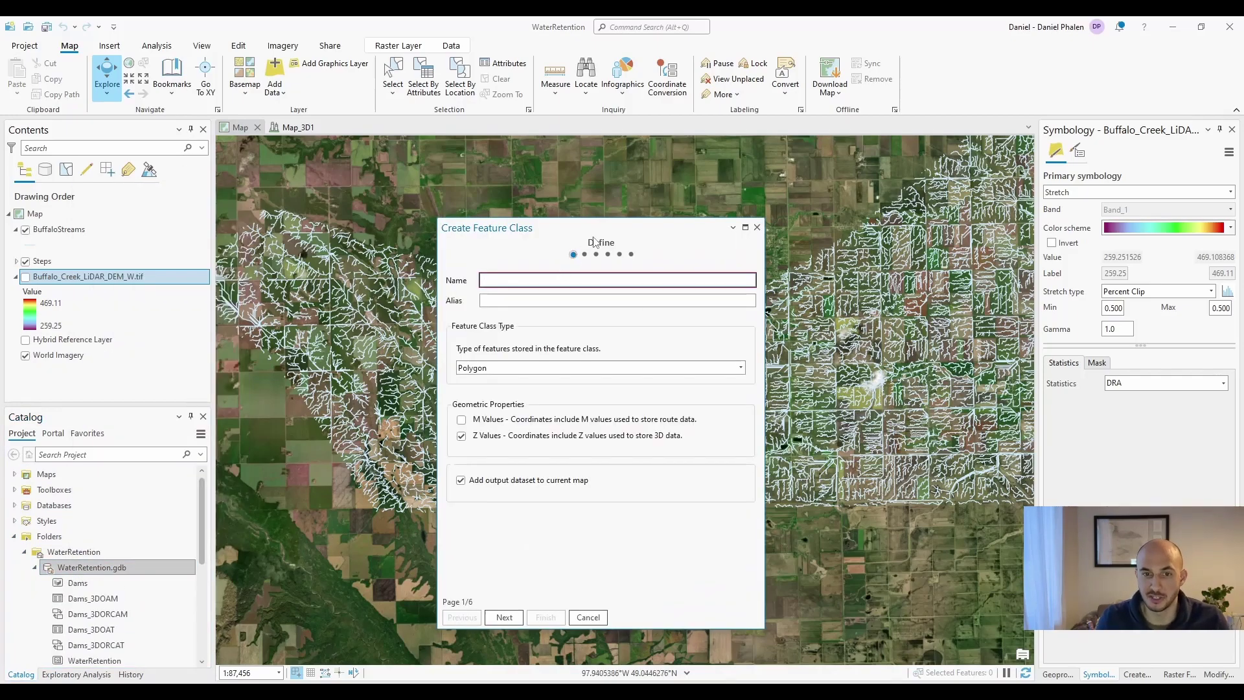
# Name the feature class Watershed and set its type to Point.
pyautogui.write('Watershed')
pyautogui.click(596, 367)
pyautogui.click(609, 410)
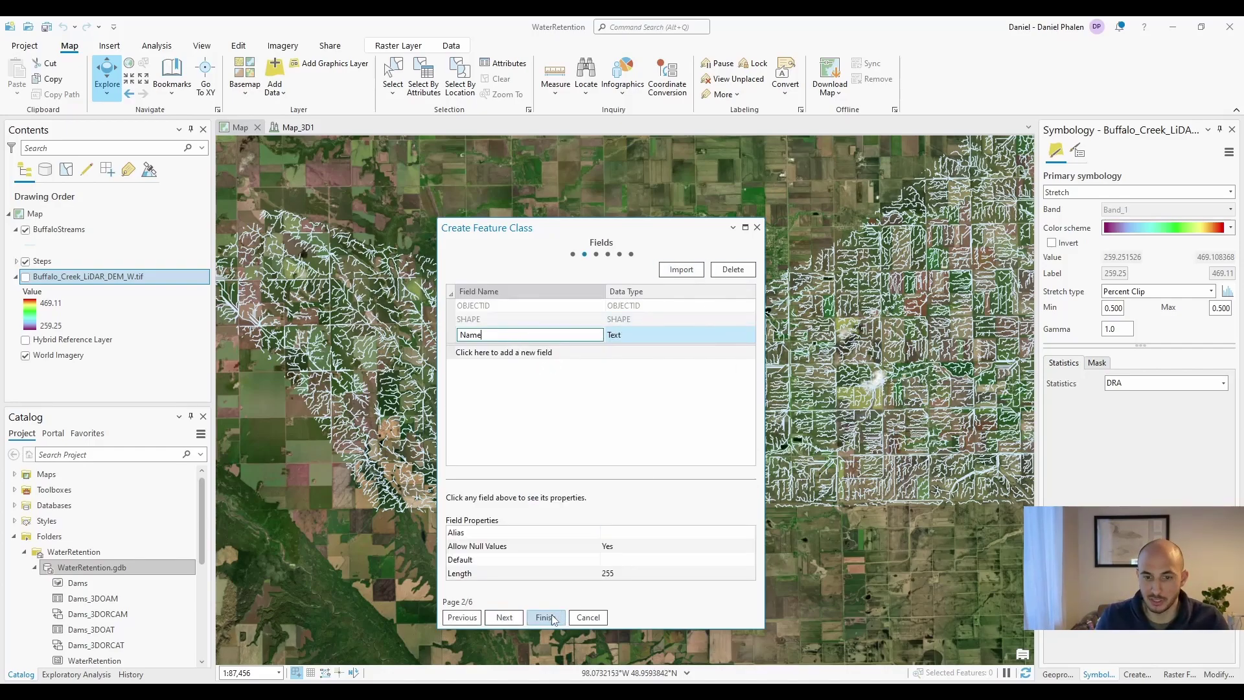
# Finish the Watershed feature class and place a pour point on a stream vertex.
pyautogui.click(551, 617)
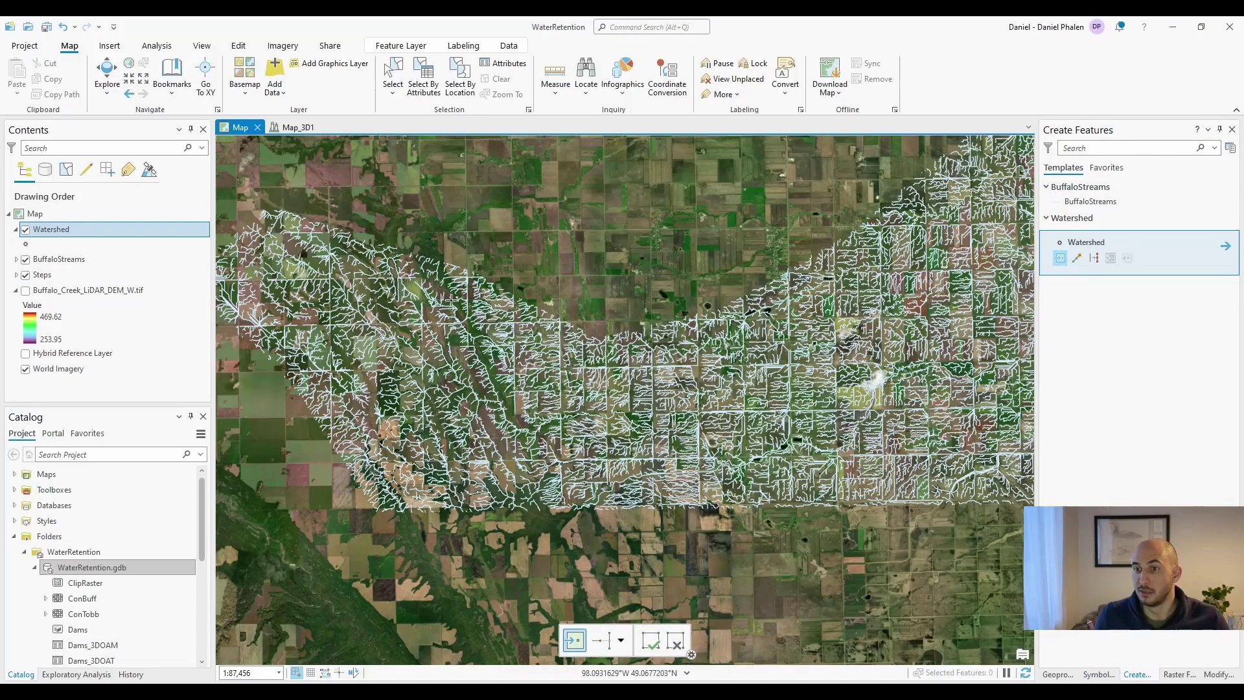
pyautogui.scroll(6, 603, 247)
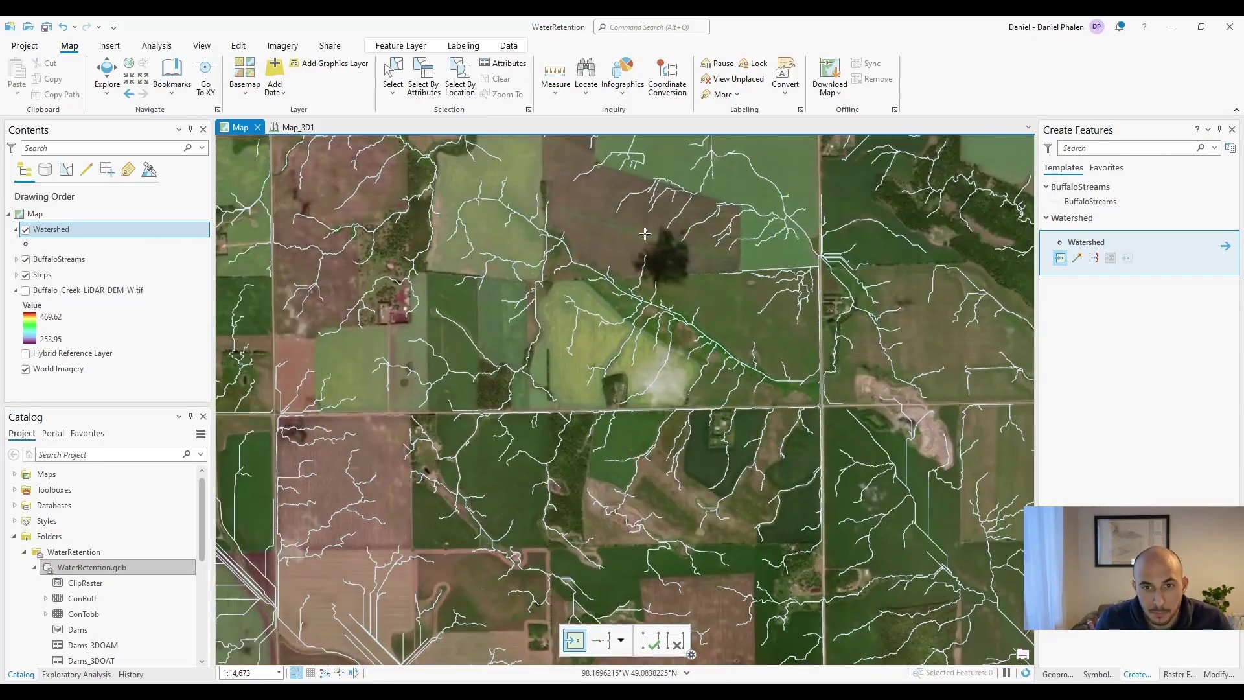
pyautogui.scroll(3, 645, 234)
pyautogui.scroll(2, 597, 305)
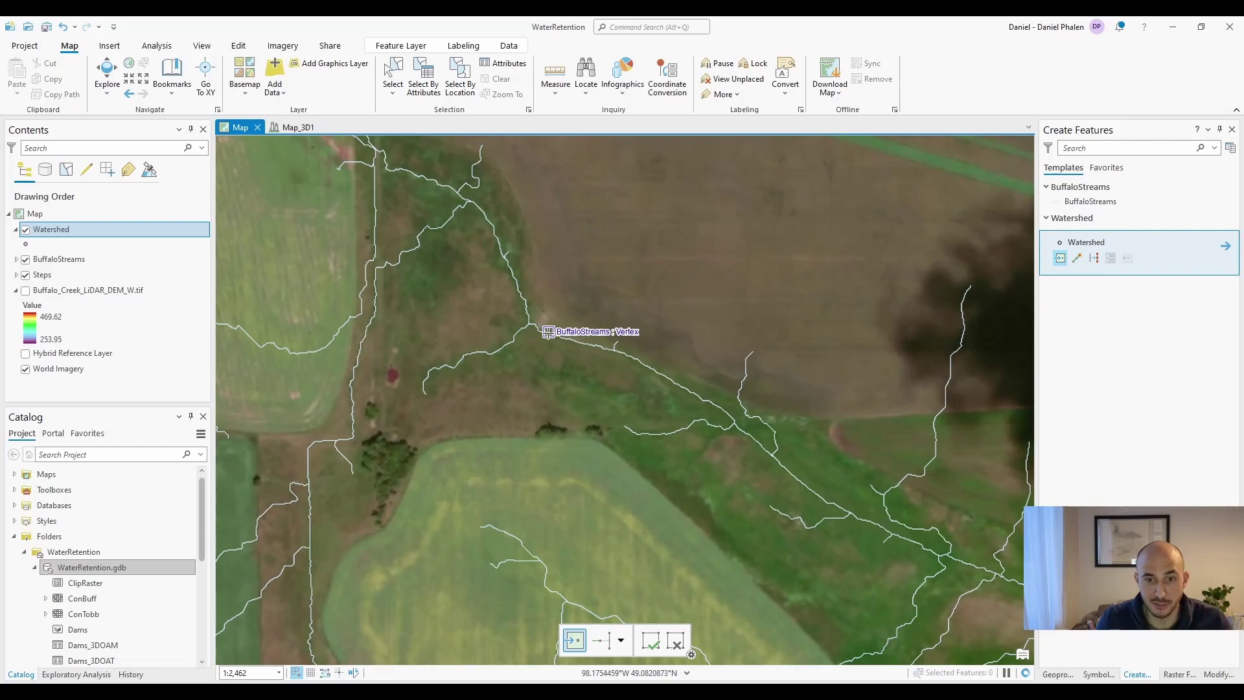
pyautogui.click(546, 333)
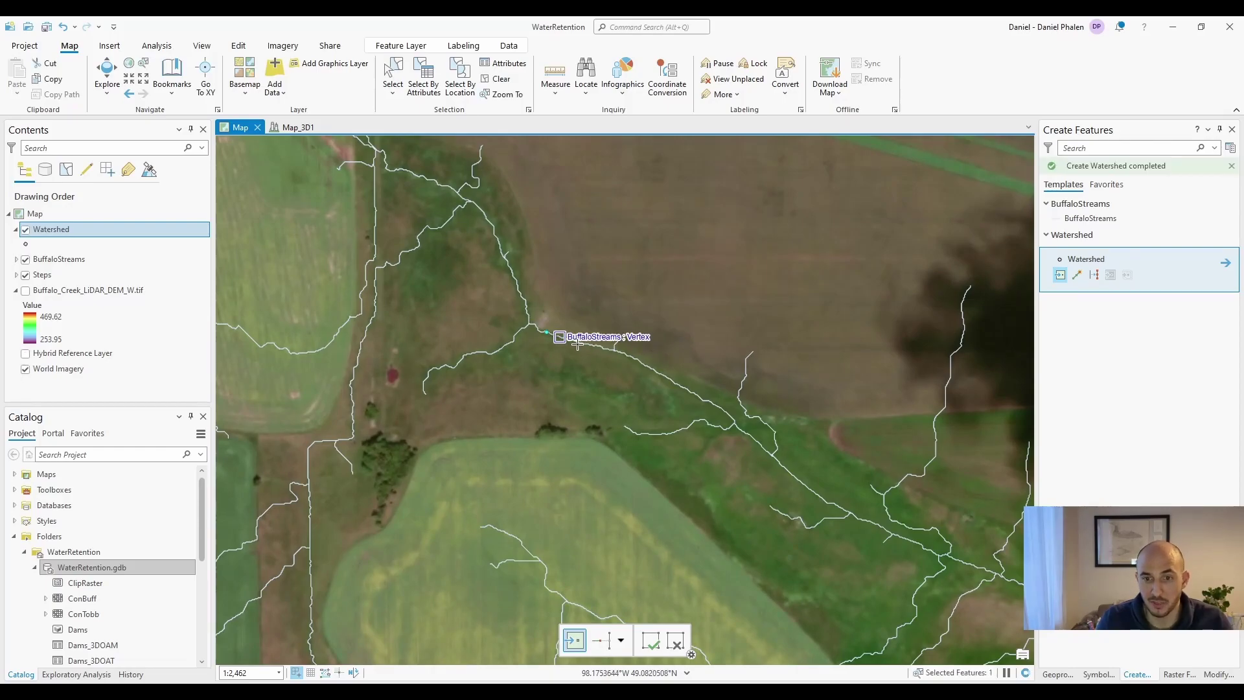
pyautogui.scroll(-10, 503, 295)
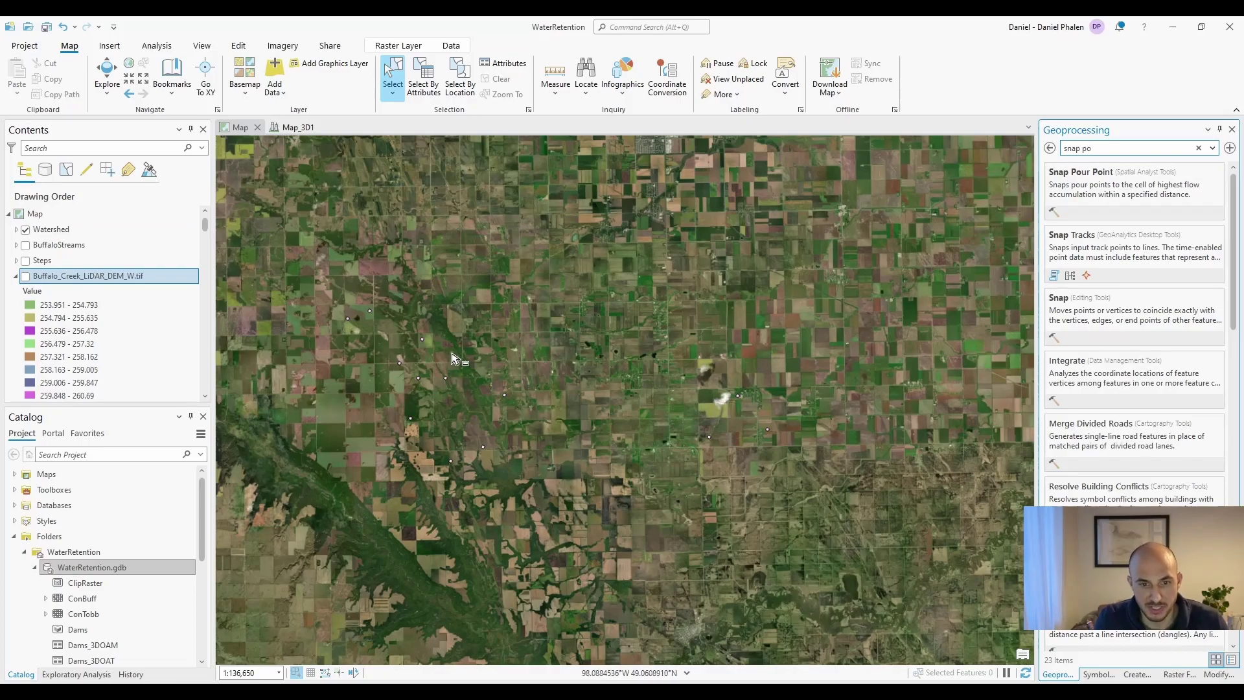
# Snap the Watershed pour points (OBJECTID field) to the Flow Accumulation raster within snap distance 5.
pyautogui.click(1099, 184)
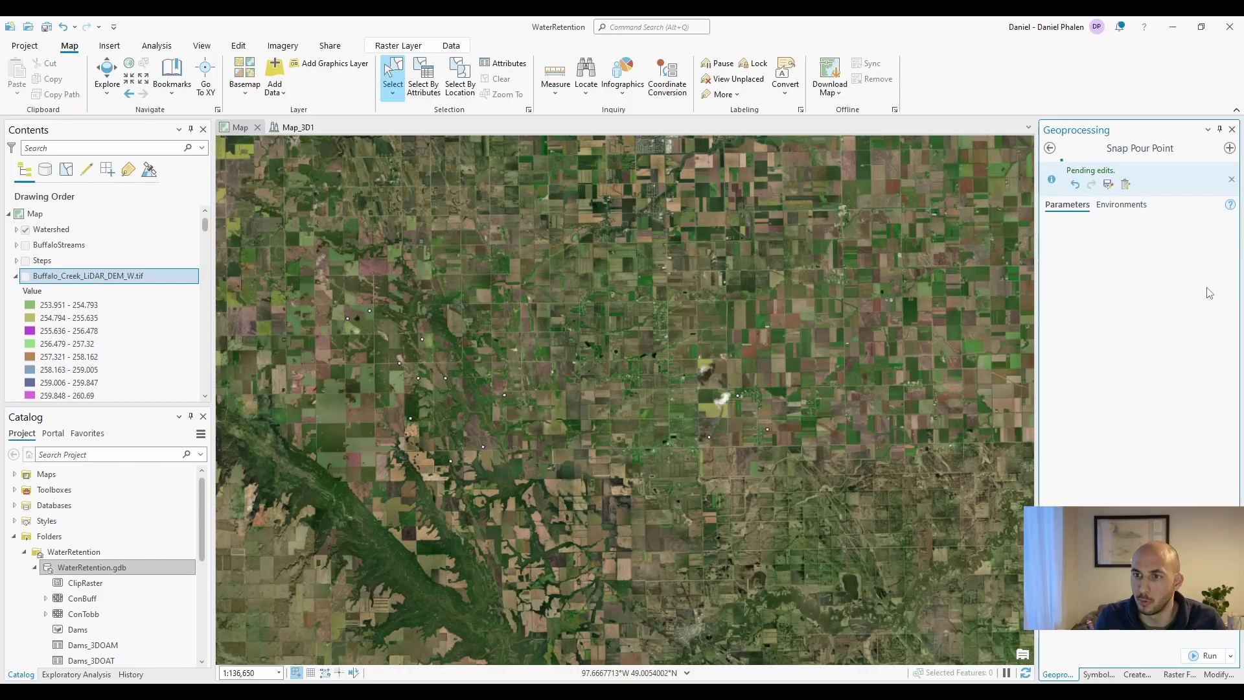
pyautogui.click(1187, 236)
pyautogui.click(996, 252)
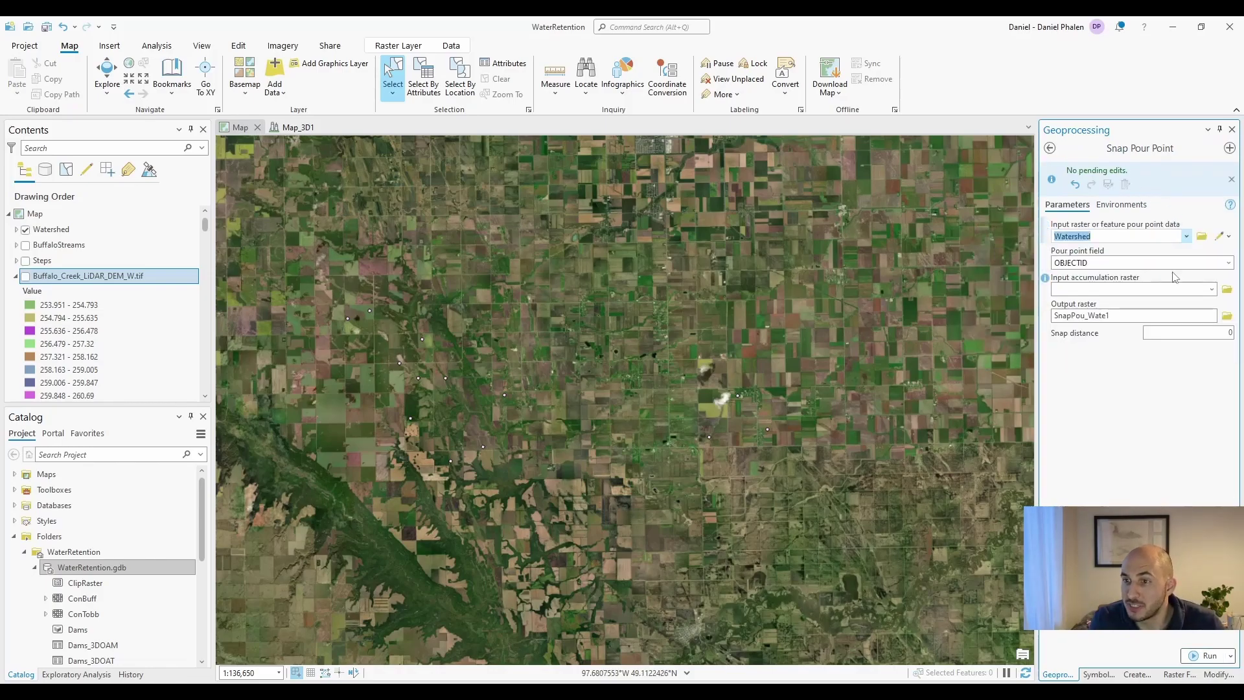
pyautogui.click(1137, 262)
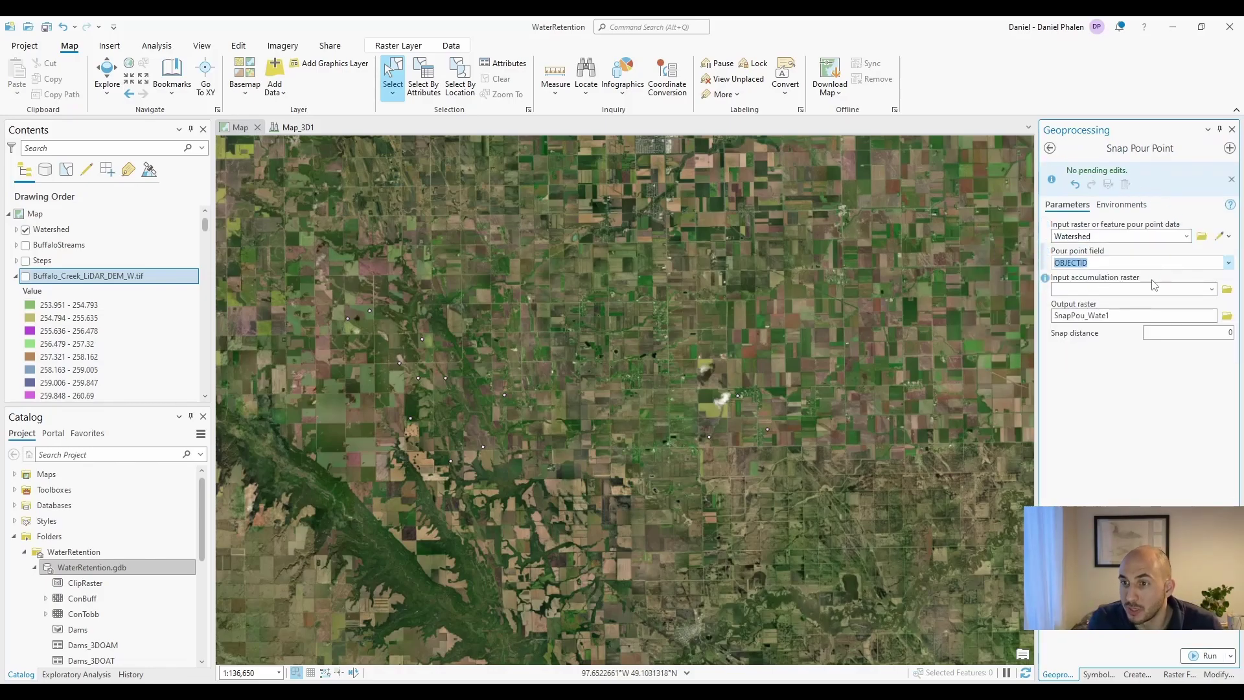
pyautogui.click(1212, 293)
pyautogui.click(1039, 332)
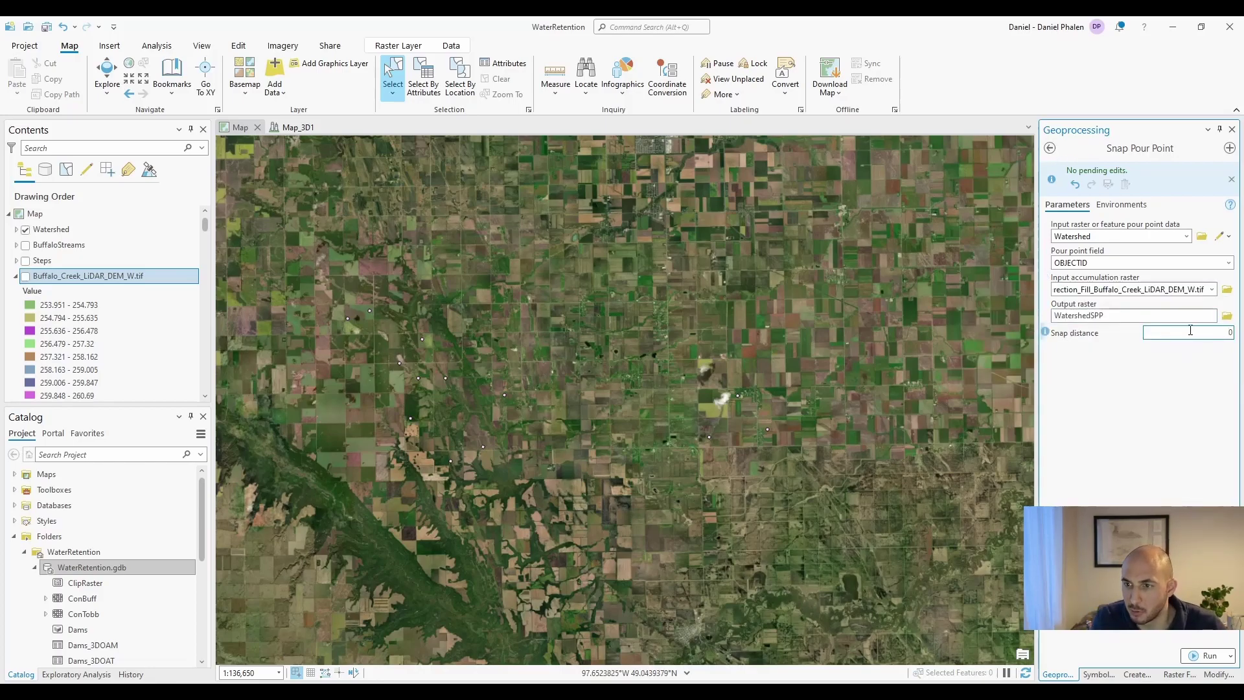
pyautogui.click(1191, 330)
pyautogui.write('5')
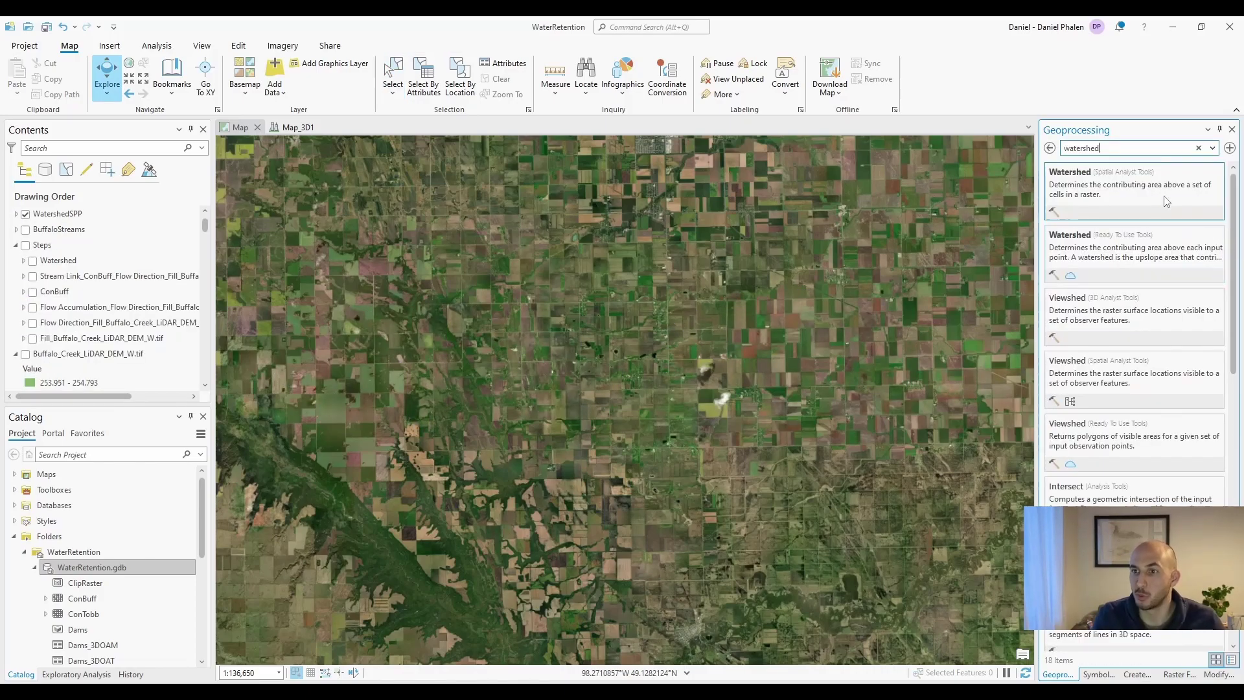
# Run Watershed with the Flow Direction raster and WatershedSPP pour points to create Watersh_Flow1.
pyautogui.click(1145, 202)
pyautogui.click(1210, 201)
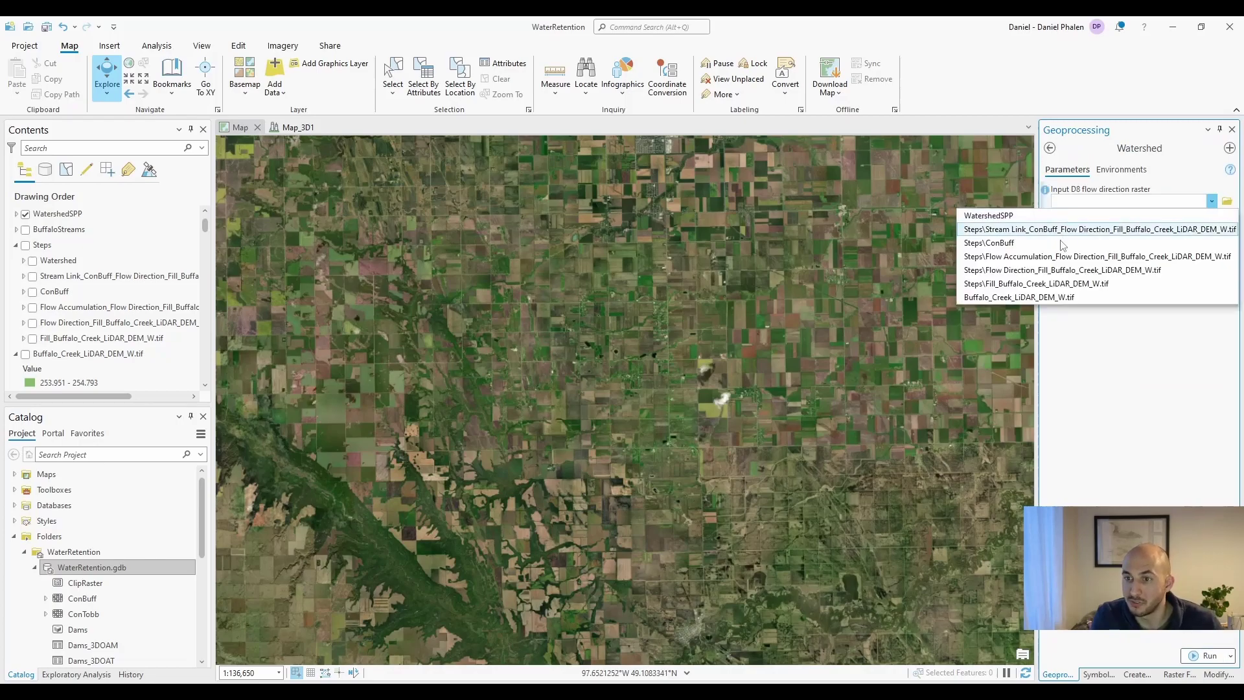
pyautogui.click(1044, 272)
pyautogui.click(1186, 227)
pyautogui.click(1009, 244)
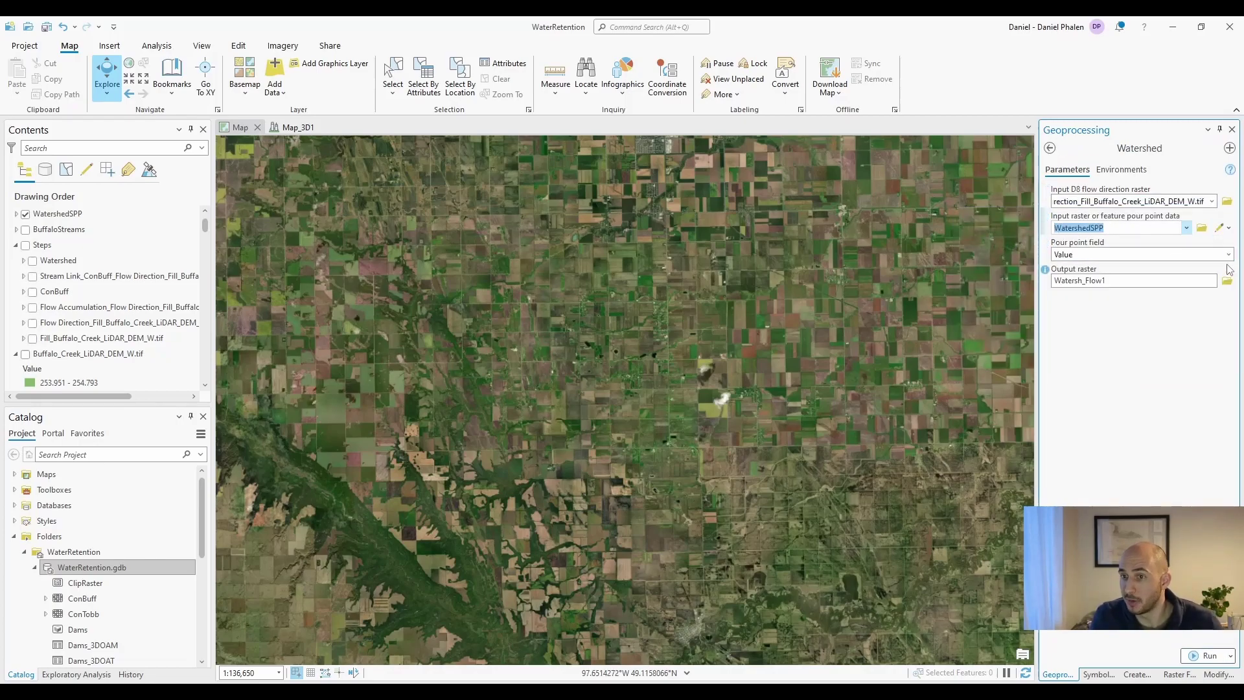
pyautogui.click(1207, 656)
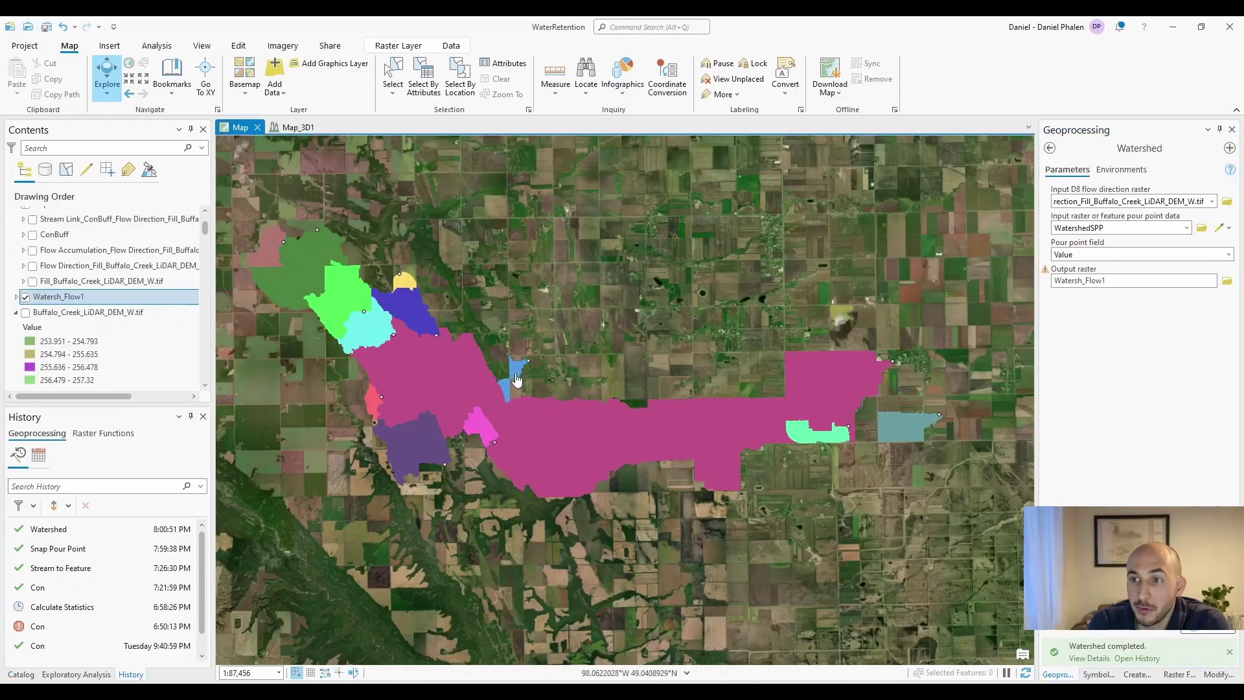
pyautogui.scroll(2, 263, 242)
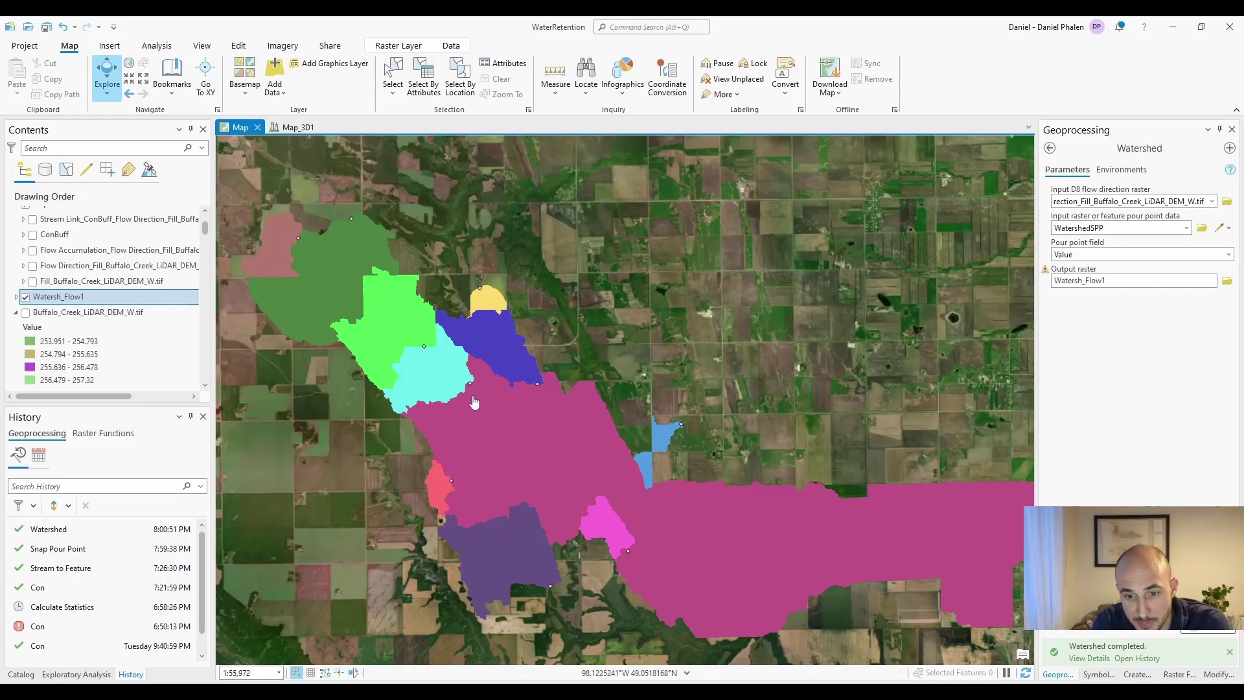
pyautogui.scroll(-3, 408, 375)
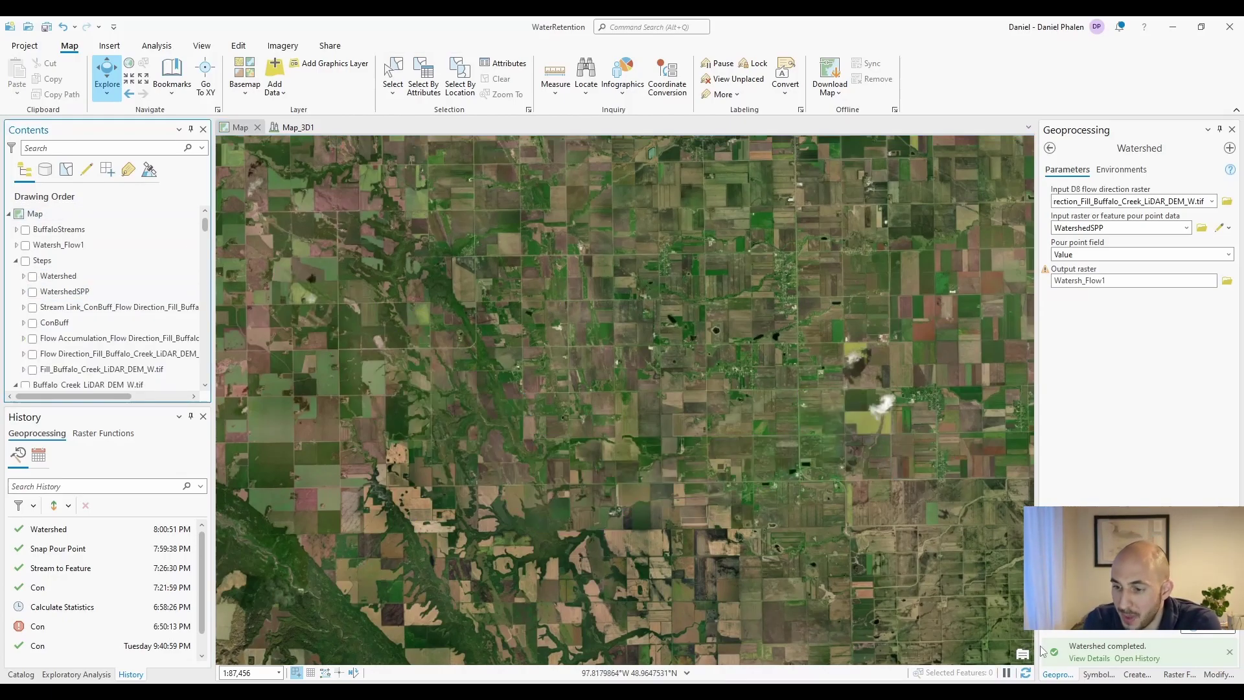
# Open the raster functions list and scroll down to the Hydrology functions such as Stream Order.
pyautogui.click(1099, 674)
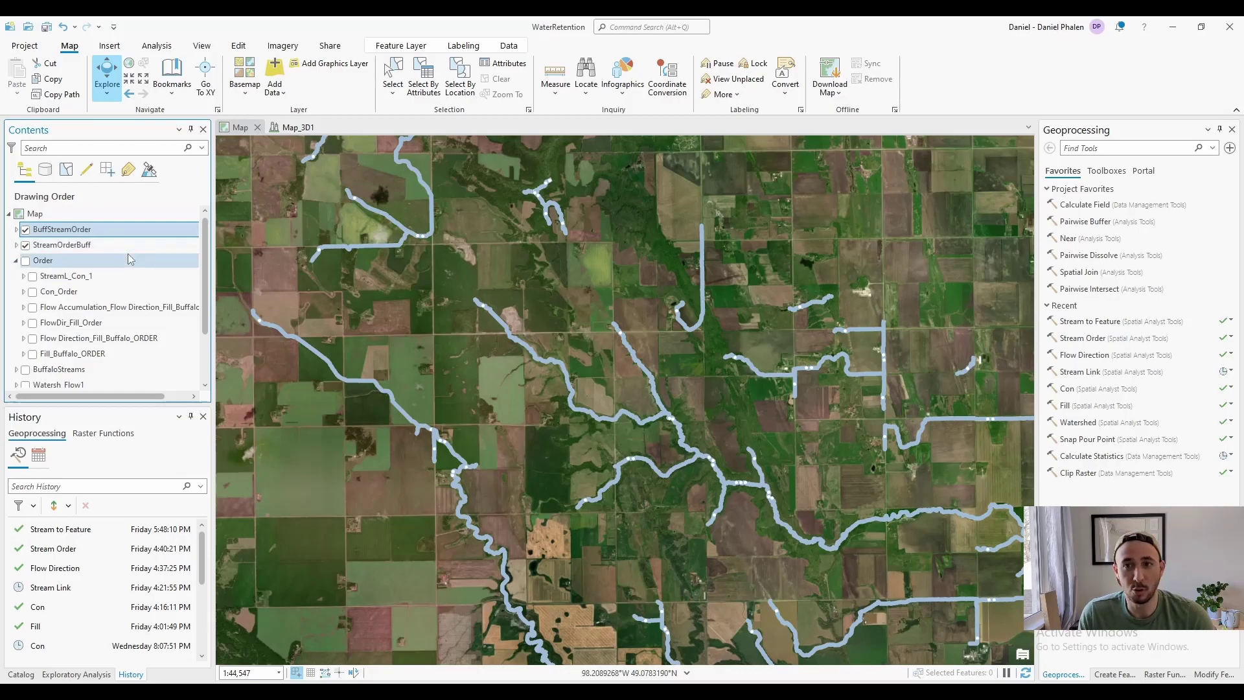
pyautogui.click(1165, 674)
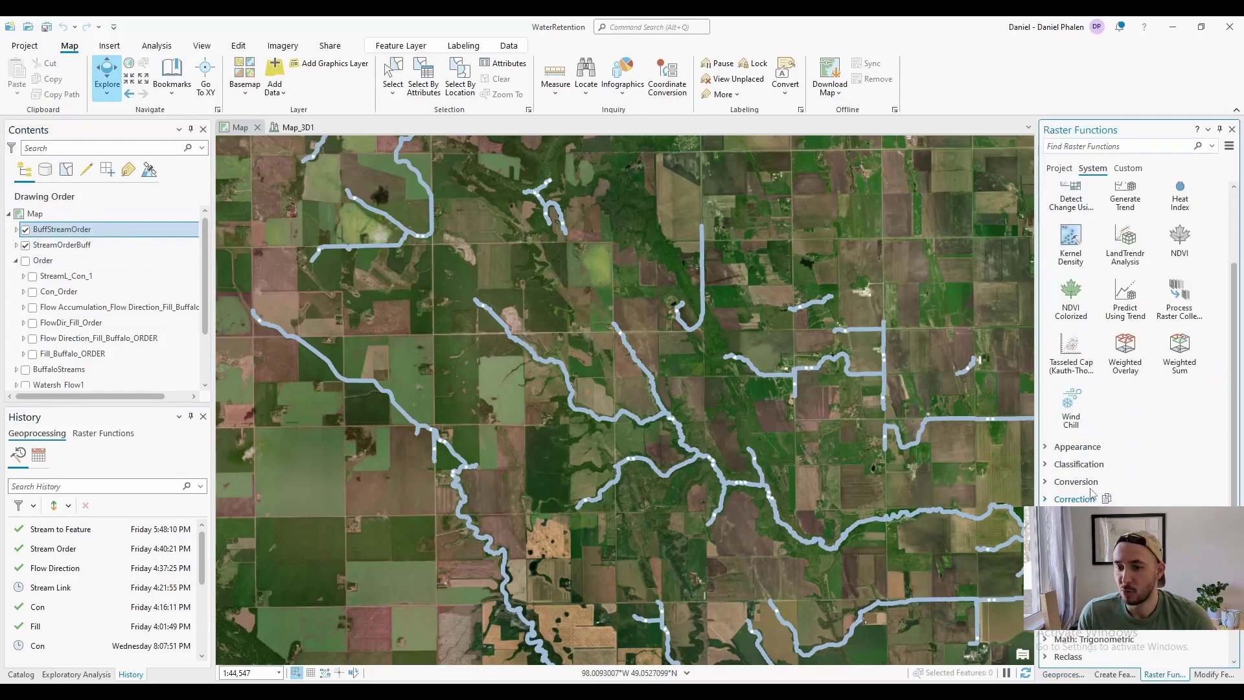
pyautogui.scroll(-1, 1093, 493)
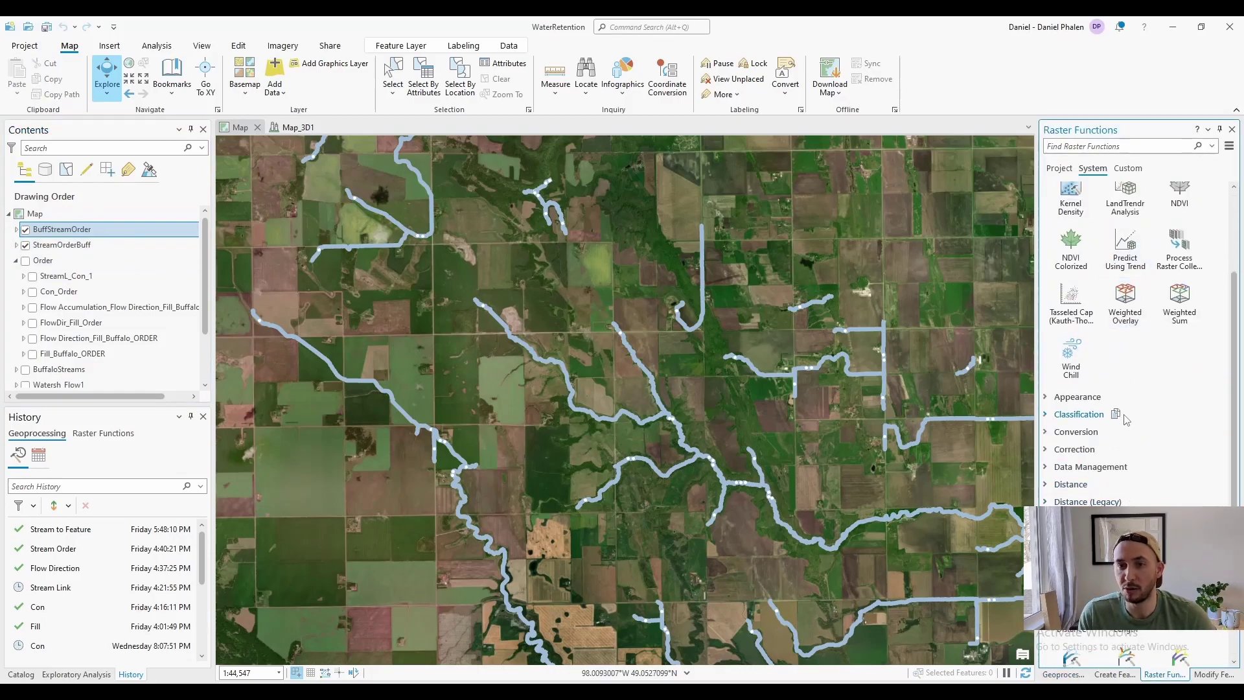
pyautogui.scroll(-3, 1126, 420)
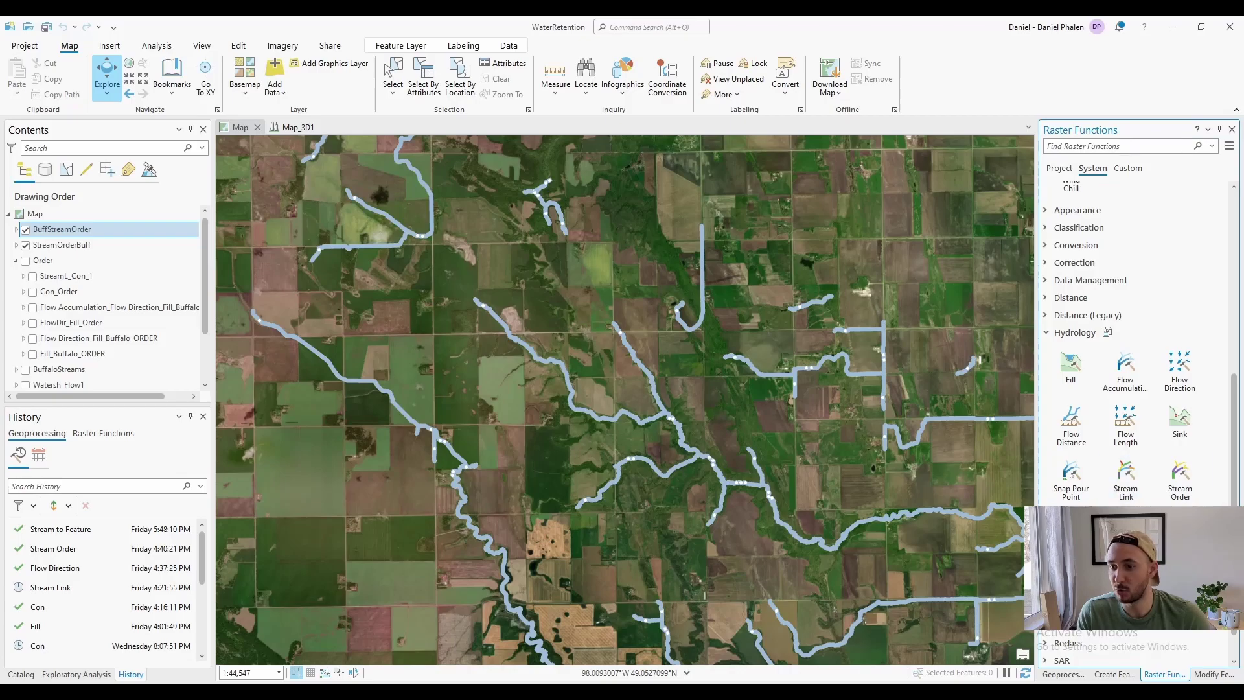
# Start the Stream Order tool for StreamL_Con_1 and select the flow direction raster layer.
pyautogui.click(1192, 496)
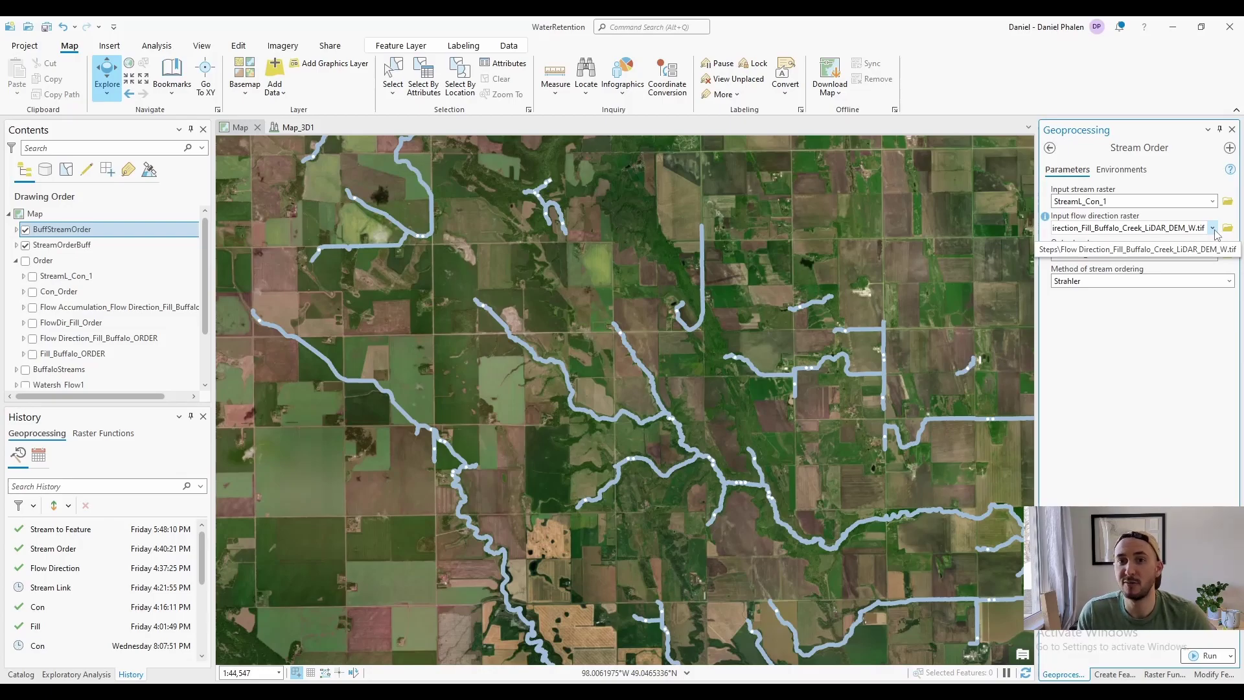
pyautogui.scroll(-5, 104, 292)
pyautogui.click(98, 224)
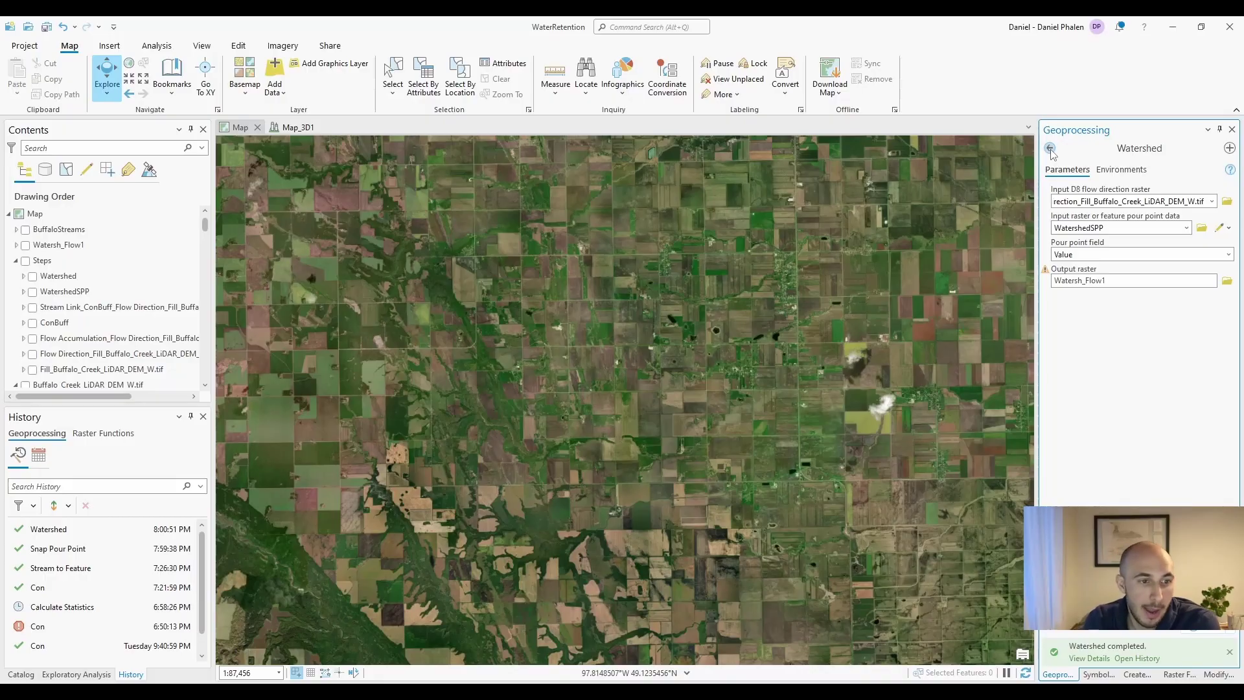
# Replace the tool search text with 'c' to bring up the Con tool.
pyautogui.click(1050, 149)
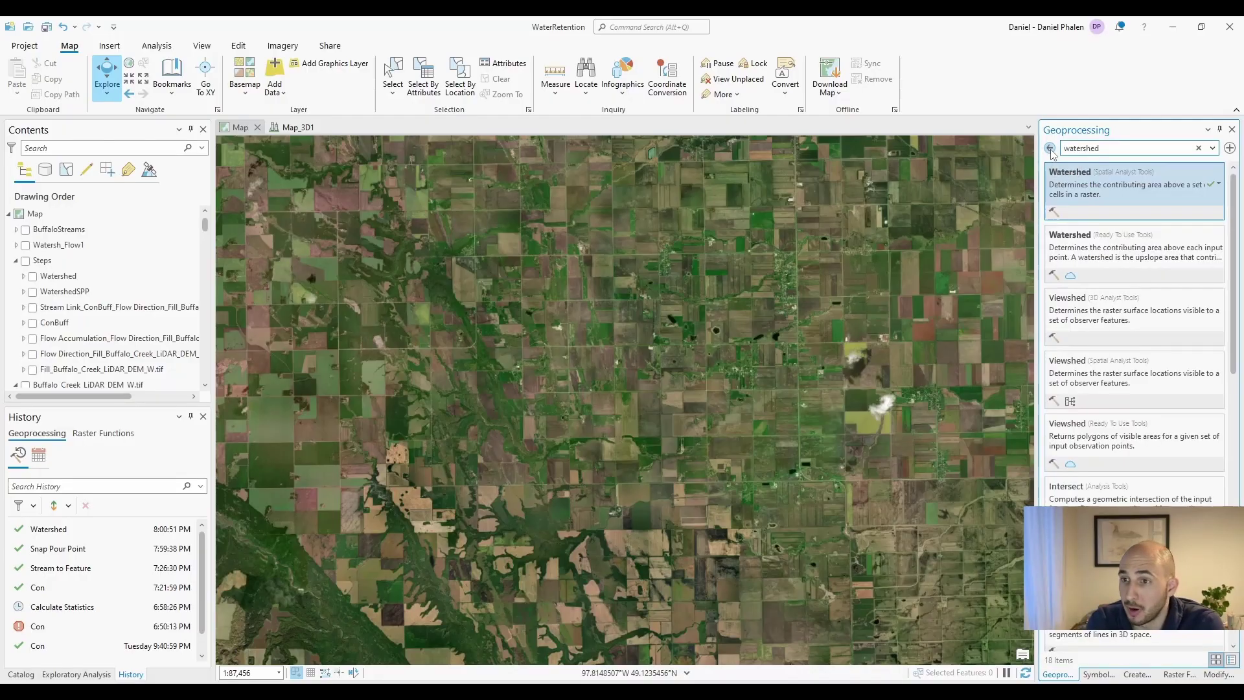
pyautogui.click(1138, 146)
pyautogui.write('con')
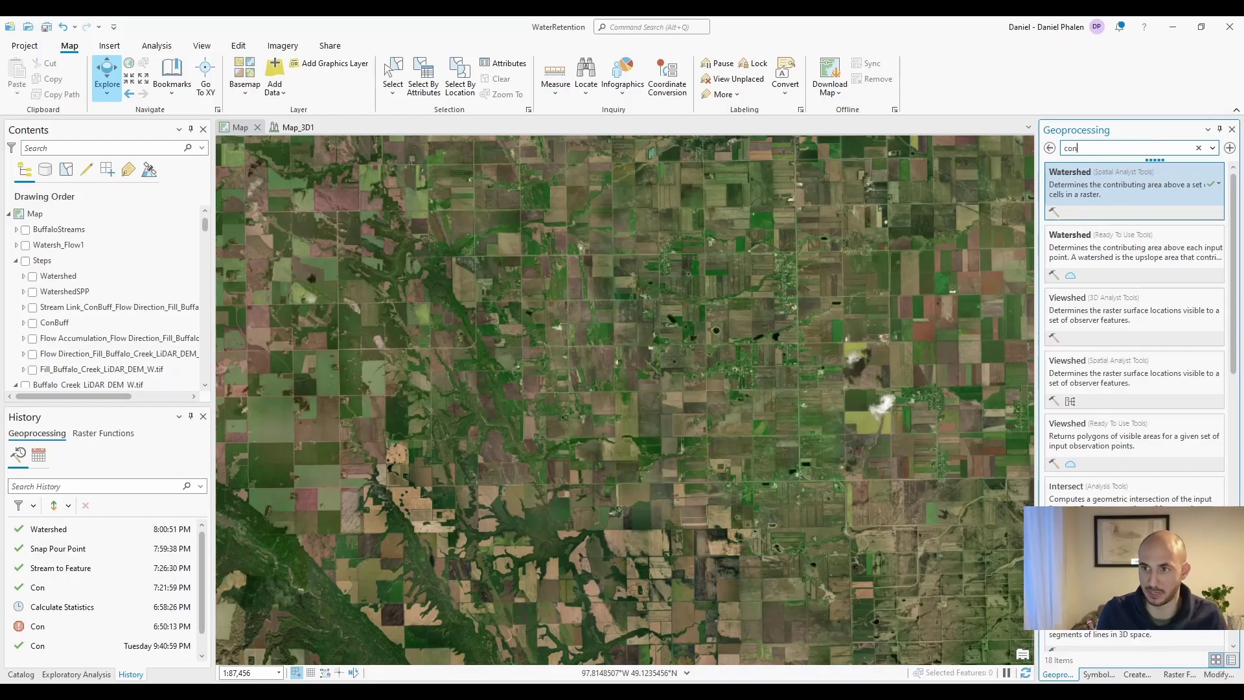
pyautogui.press('Return')
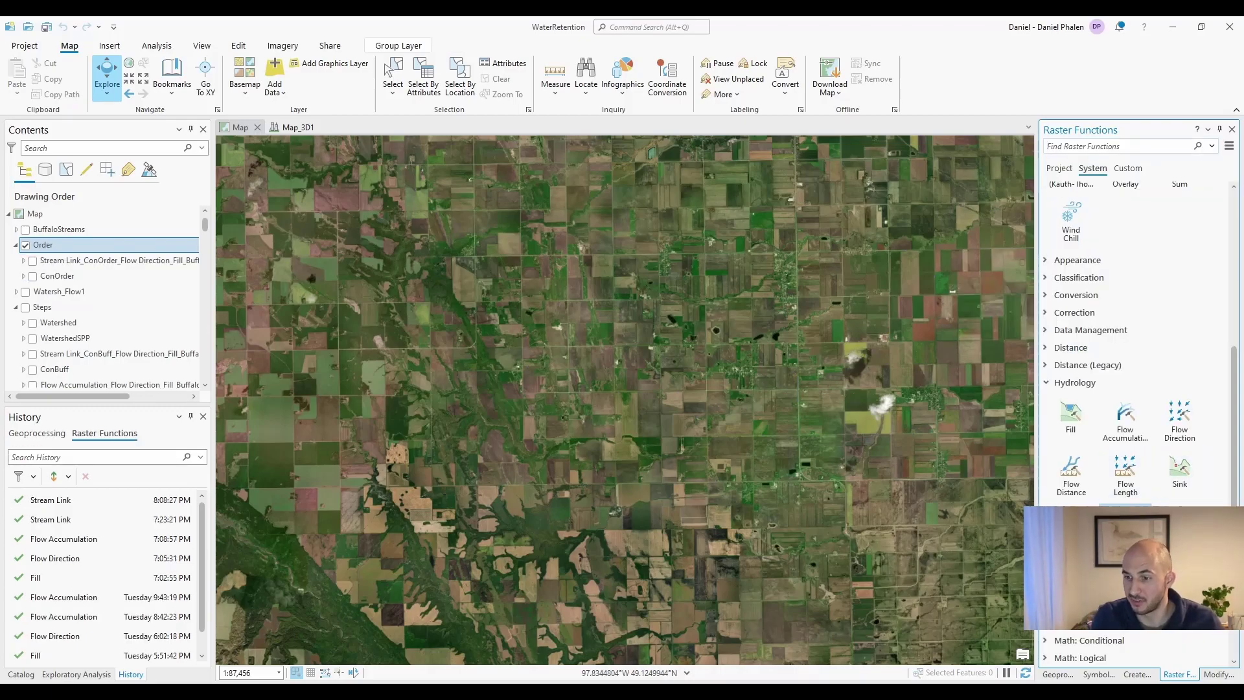
# Give the Stream Order function the stream raster and the filled DEM's flow direction raster, keeping Strahler.
pyautogui.click(1126, 521)
pyautogui.click(1207, 242)
pyautogui.click(1101, 254)
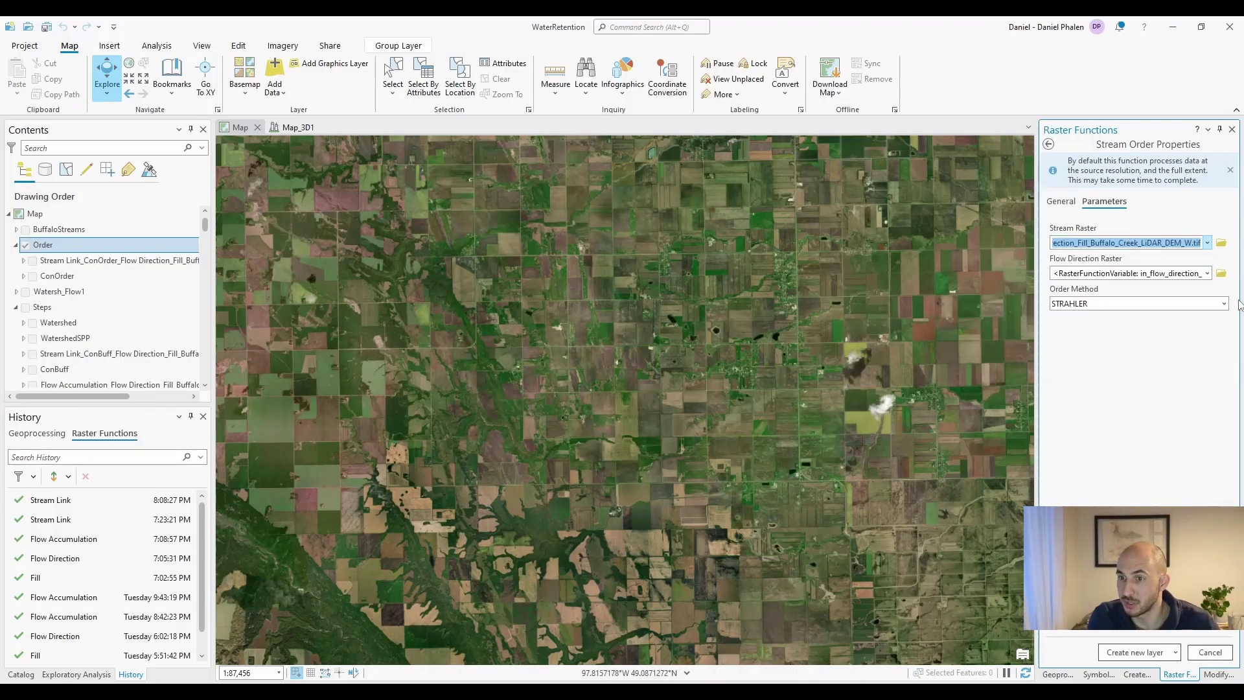
pyautogui.click(1207, 273)
pyautogui.click(1095, 285)
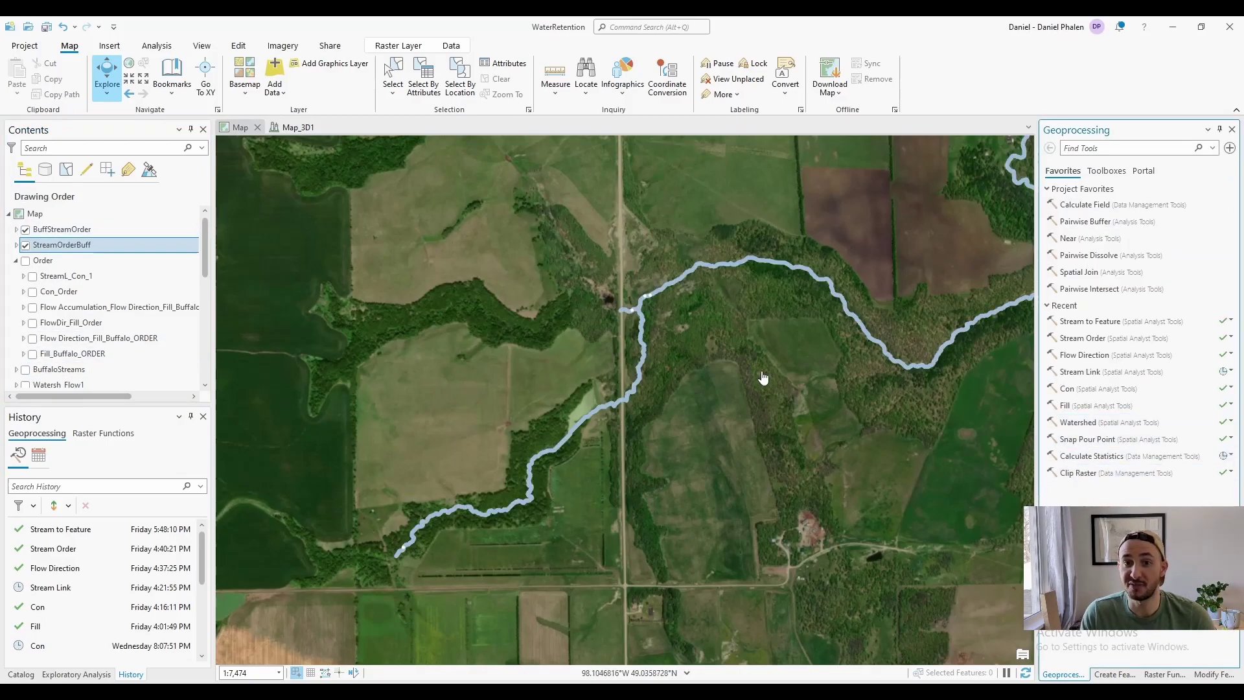
# Zoom and pan along the creeks, following the StreamOrderBuff lines through the wooded channels.
pyautogui.scroll(-10, 762, 378)
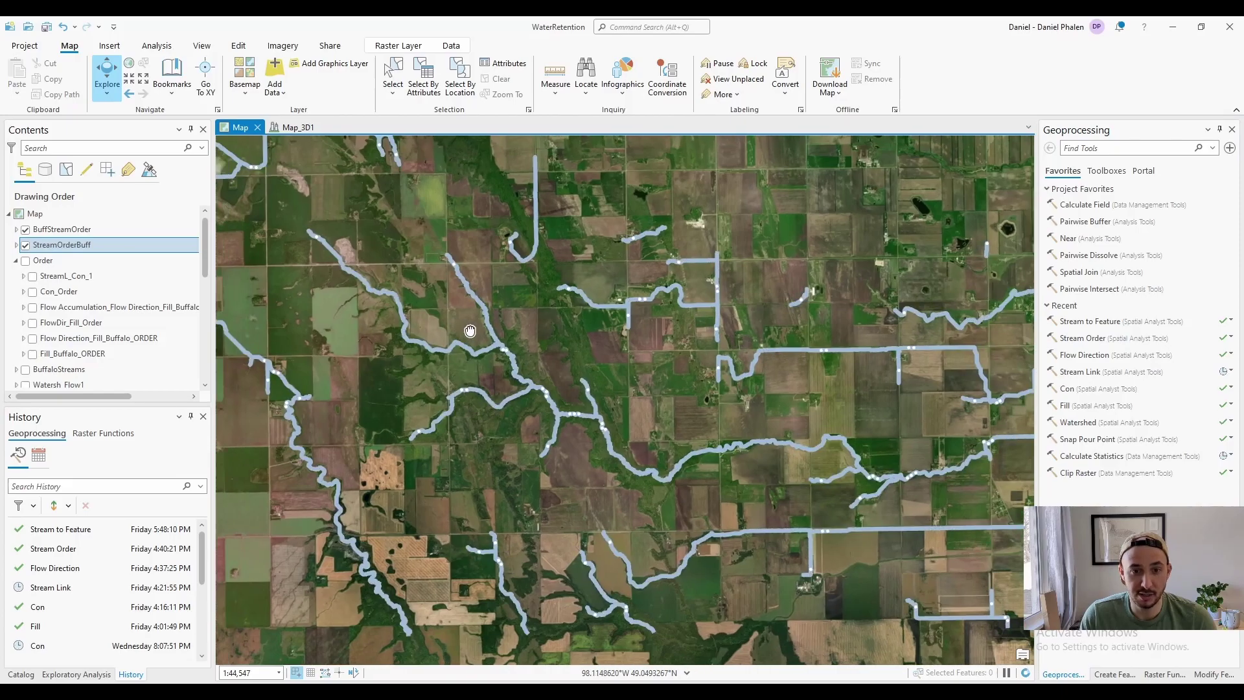
pyautogui.scroll(-2, 470, 331)
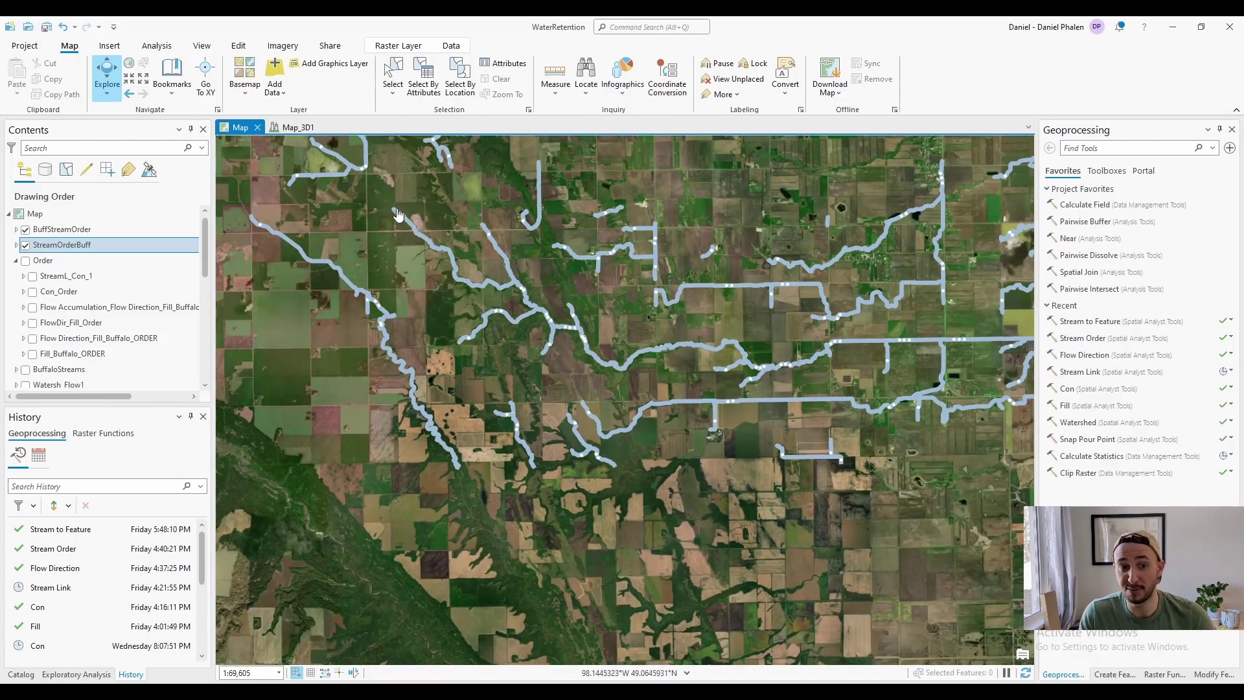
pyautogui.scroll(10, 419, 226)
pyautogui.moveTo(440, 229); pyautogui.dragTo(475, 345)
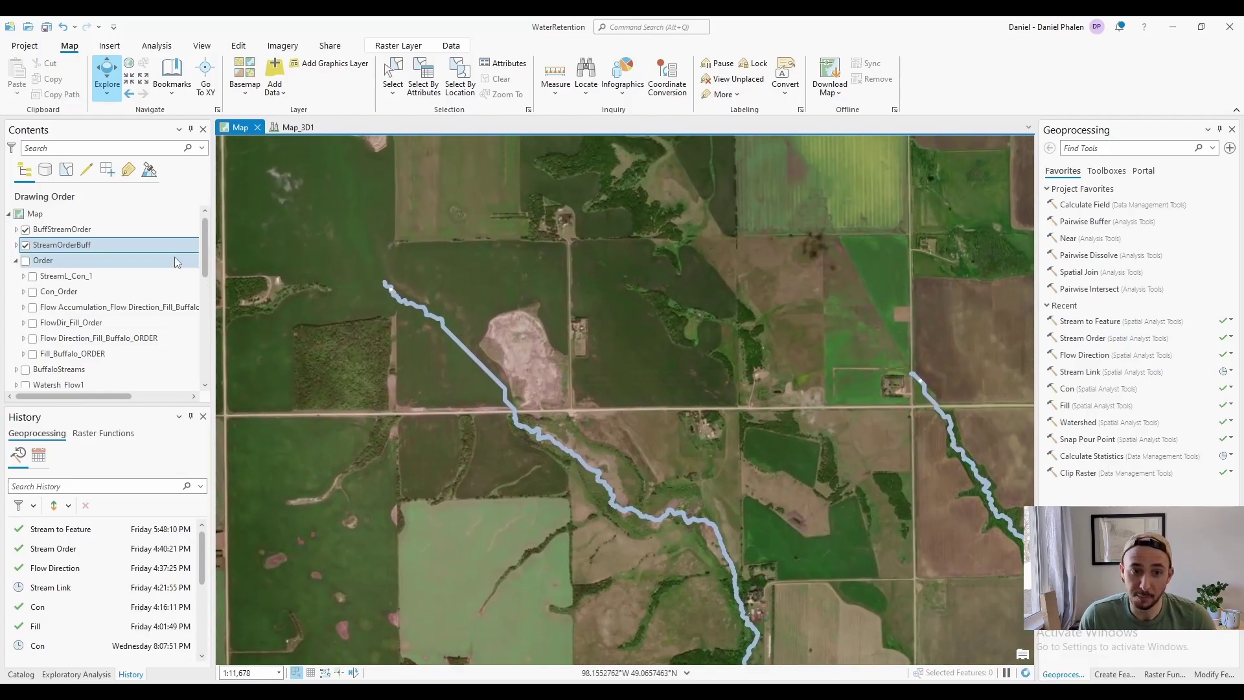
pyautogui.scroll(-2, 512, 396)
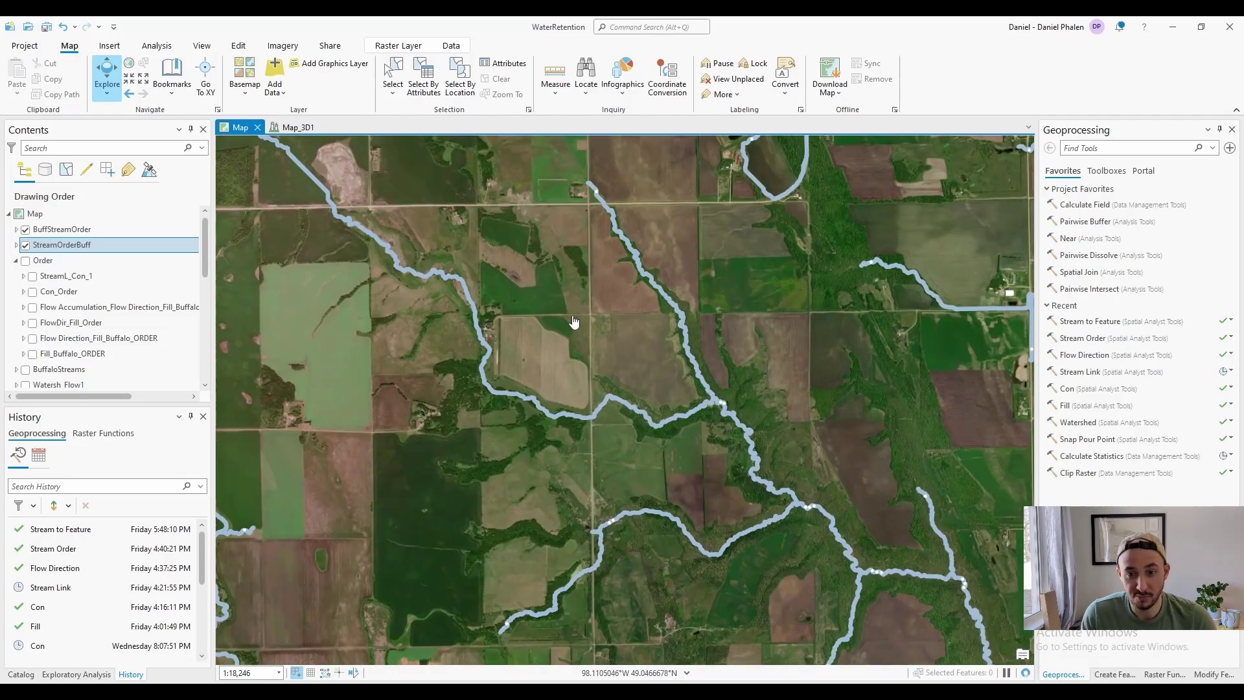
pyautogui.moveTo(488, 395); pyautogui.dragTo(287, 187)
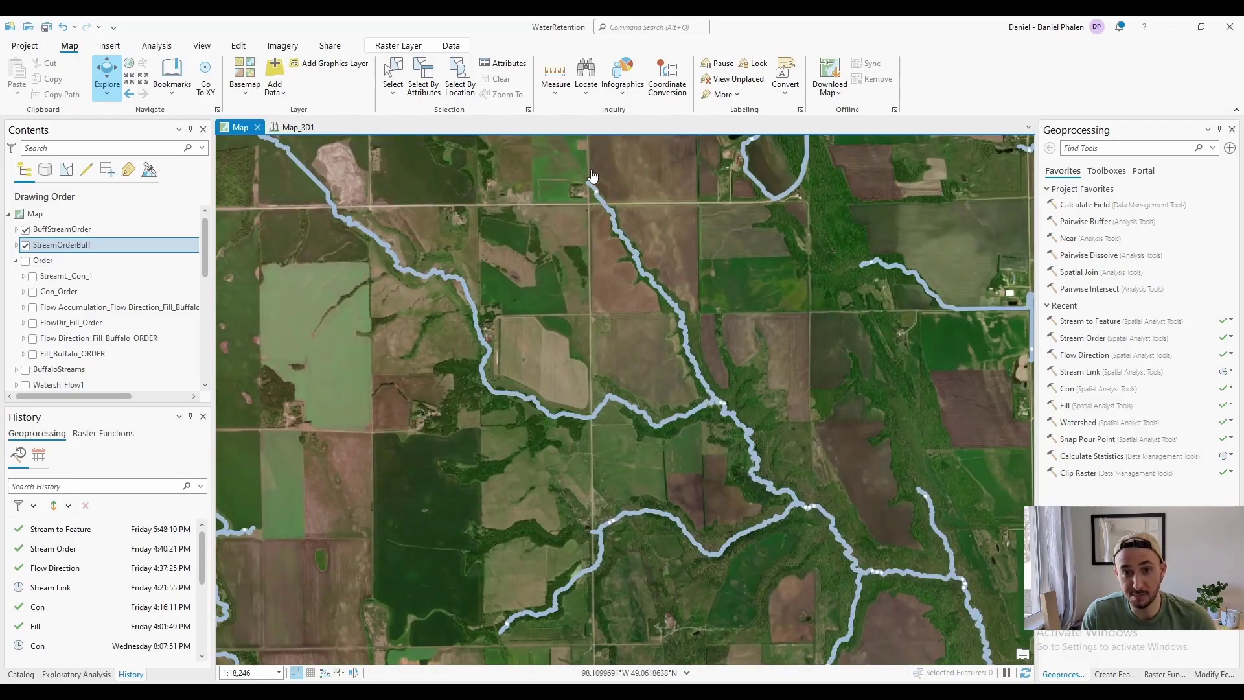
pyautogui.scroll(4, 705, 464)
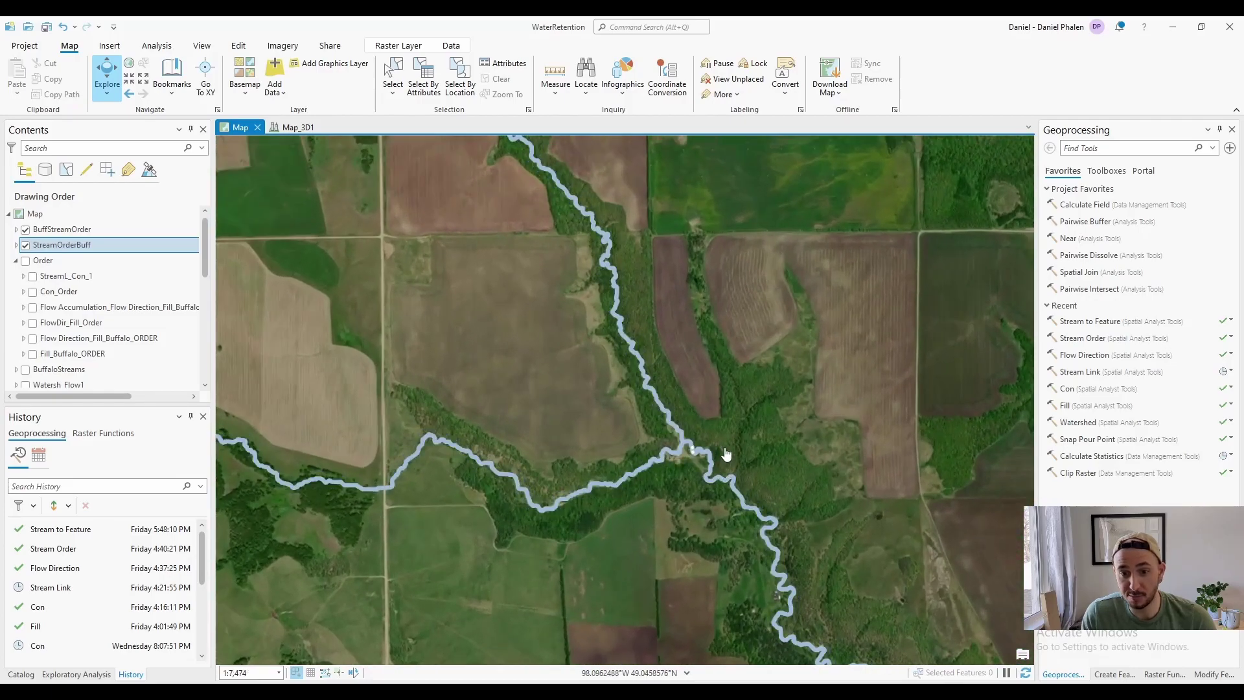
pyautogui.moveTo(724, 460); pyautogui.dragTo(489, 417)
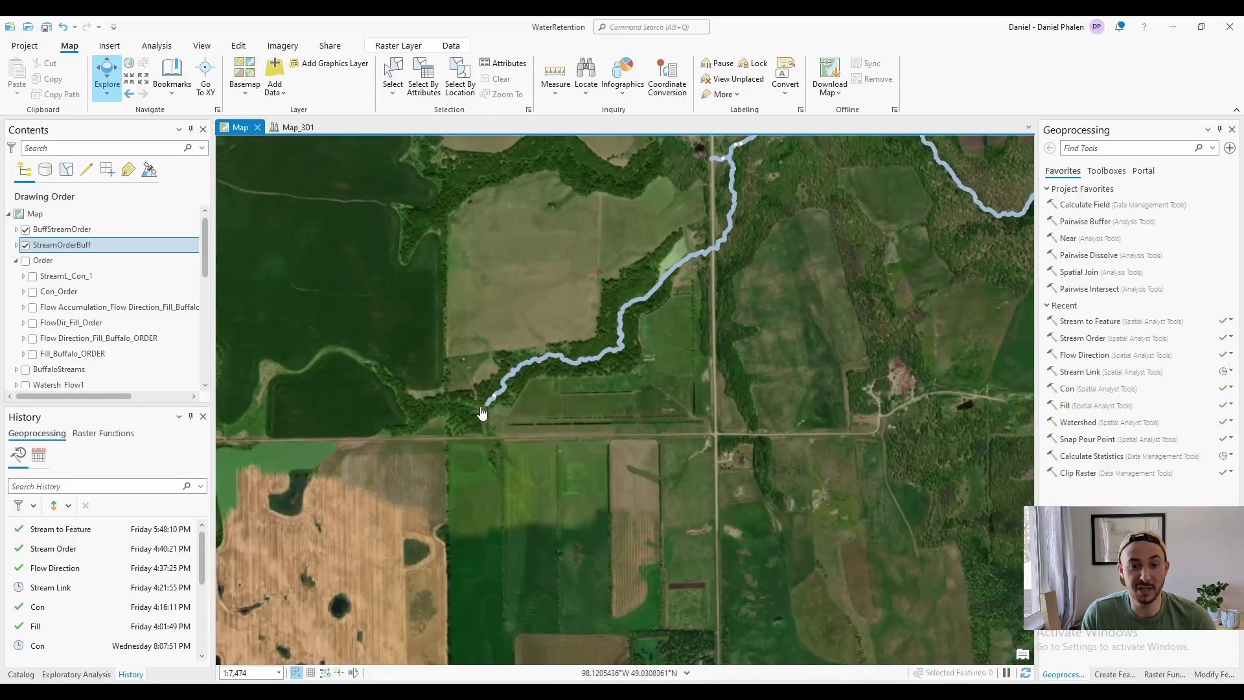
pyautogui.moveTo(784, 210); pyautogui.dragTo(638, 436)
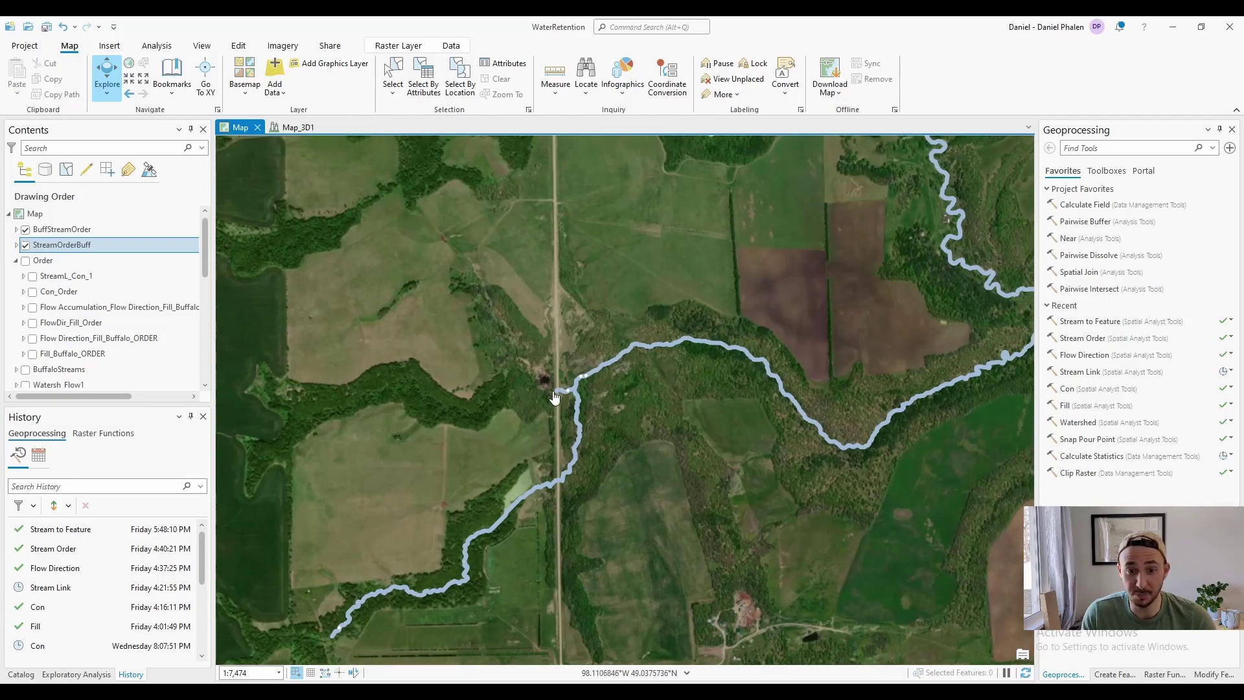
pyautogui.moveTo(587, 385); pyautogui.dragTo(452, 379)
pyautogui.moveTo(625, 350); pyautogui.dragTo(846, 412)
pyautogui.scroll(-2, 845, 413)
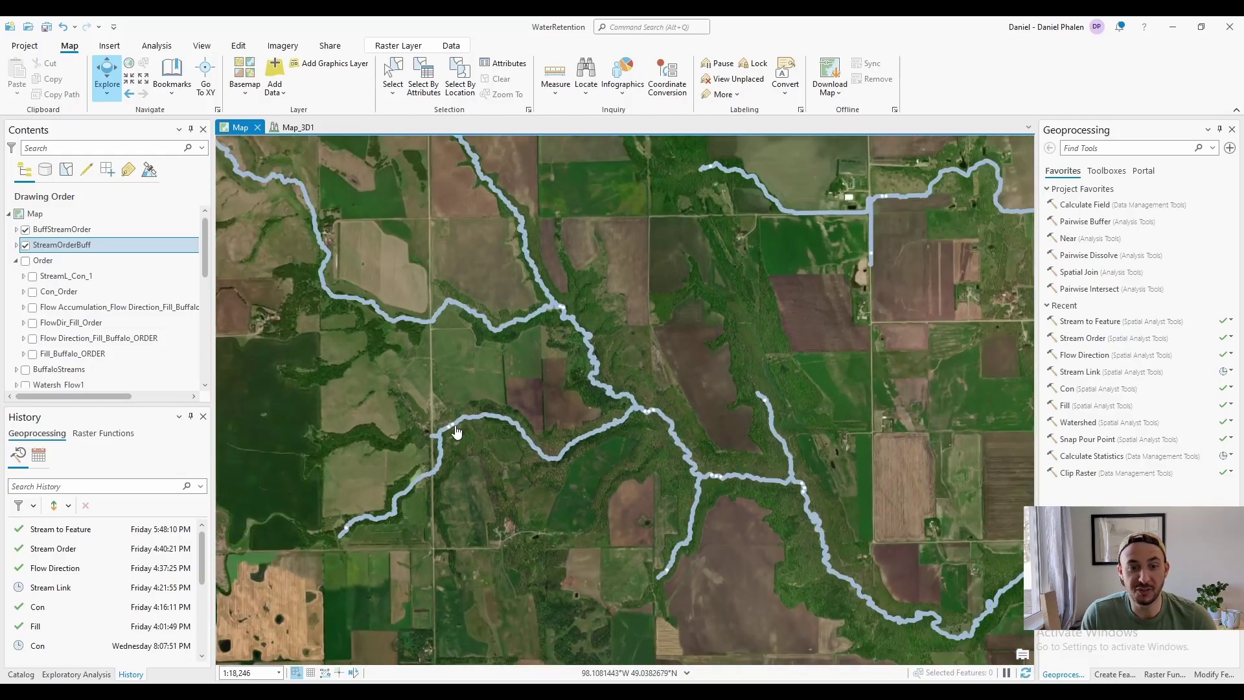
pyautogui.scroll(2, 569, 321)
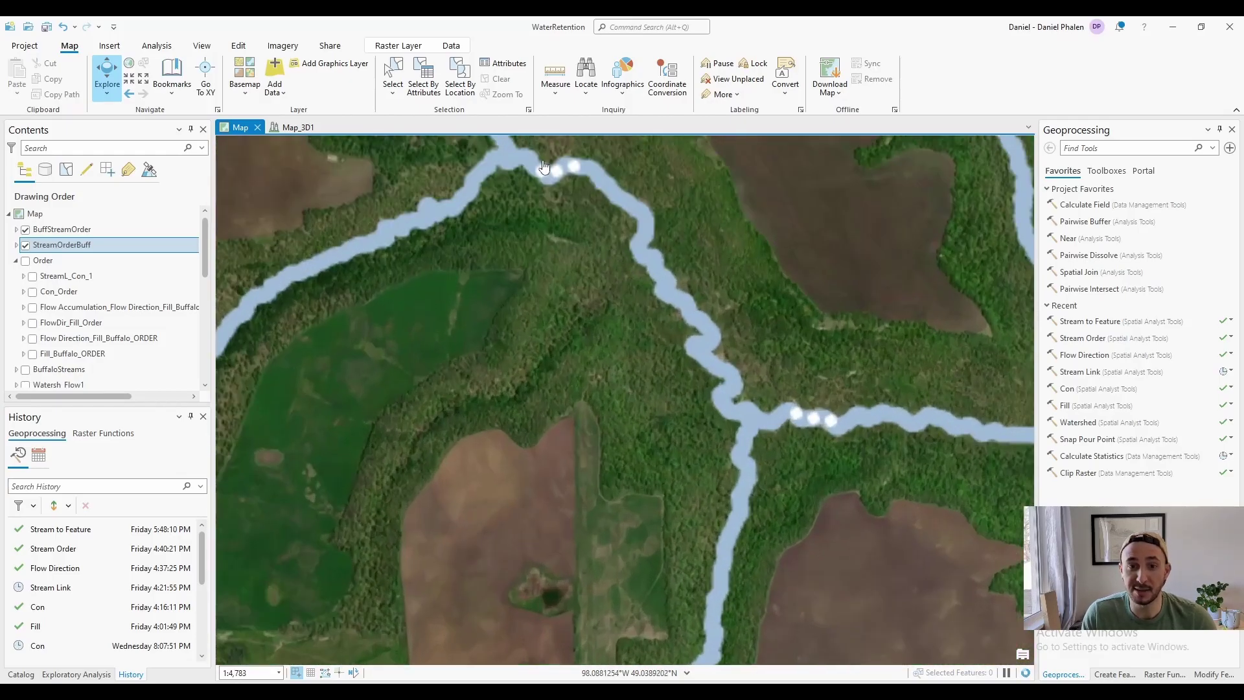
pyautogui.scroll(-2, 527, 337)
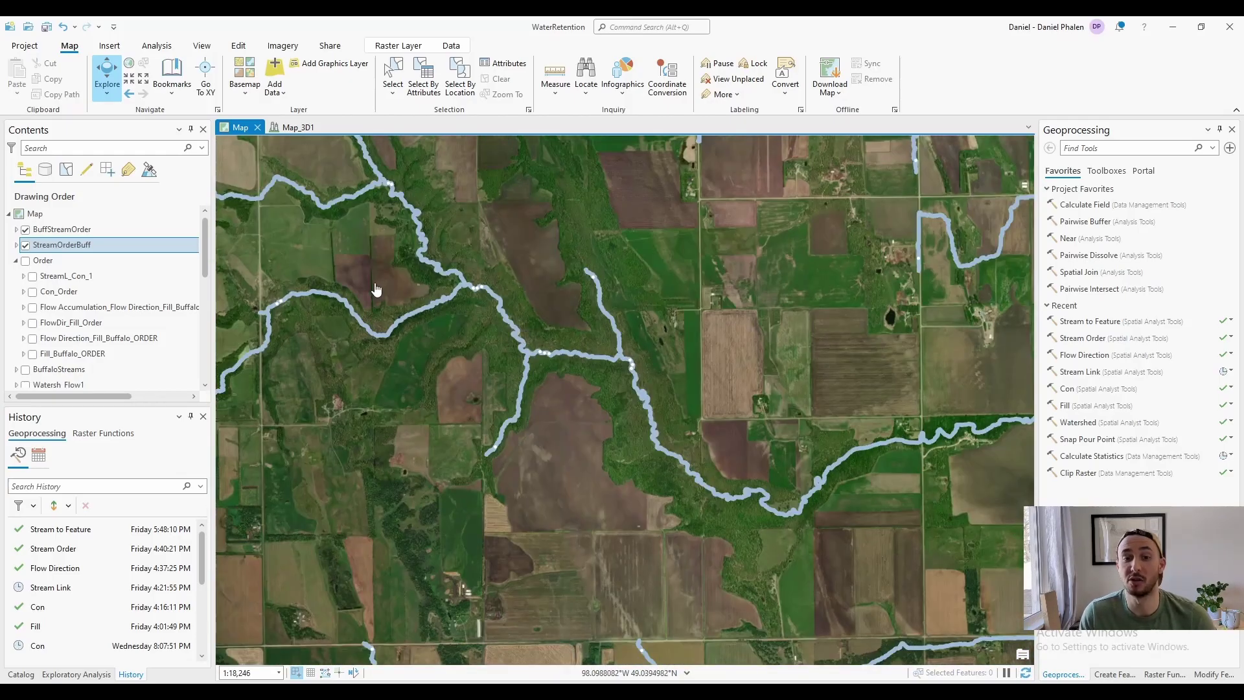
# Zoom out to about 1:108,758 and centre the whole StreamOrderBuff network over Buffalo Creek.
pyautogui.scroll(-1, 532, 312)
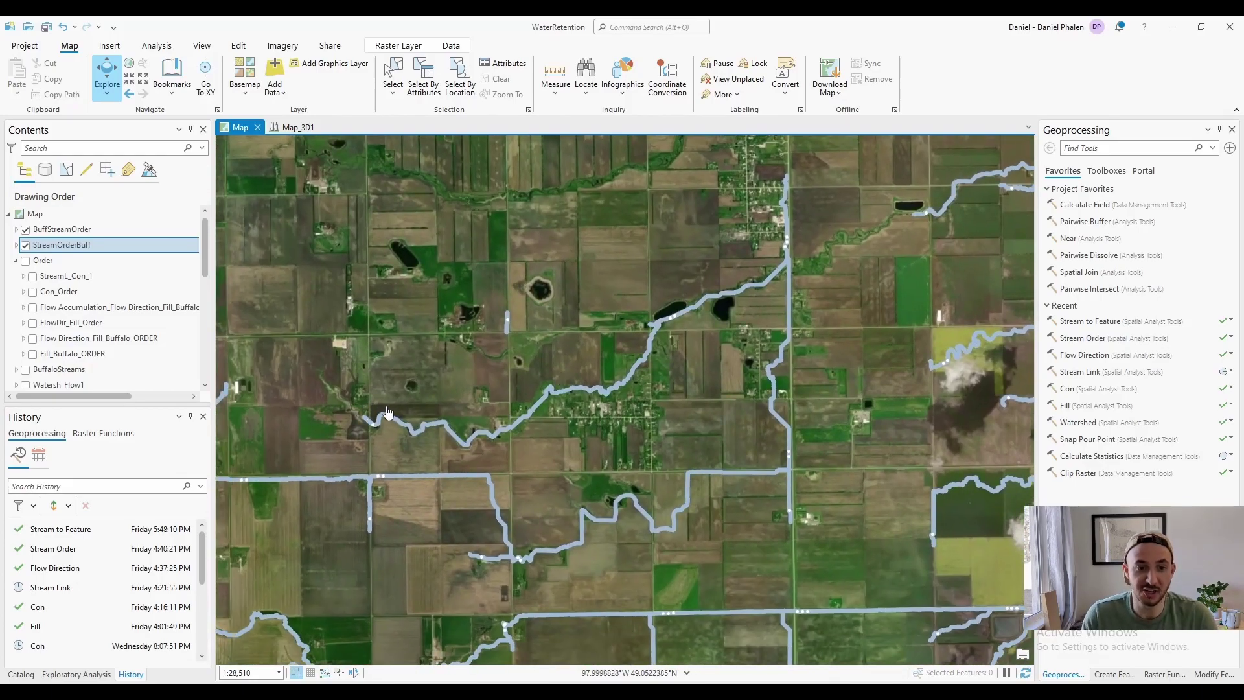
pyautogui.scroll(2, 365, 438)
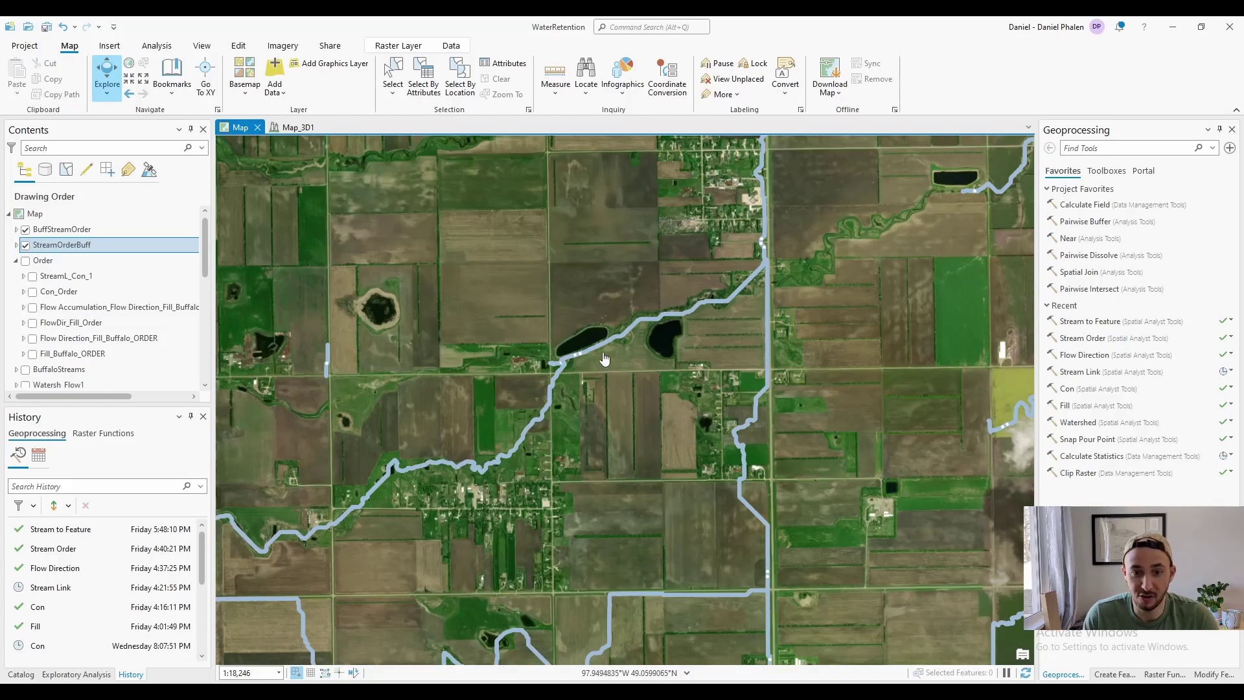
pyautogui.moveTo(738, 272); pyautogui.dragTo(614, 511)
pyautogui.scroll(3, 570, 428)
pyautogui.scroll(-4, 614, 511)
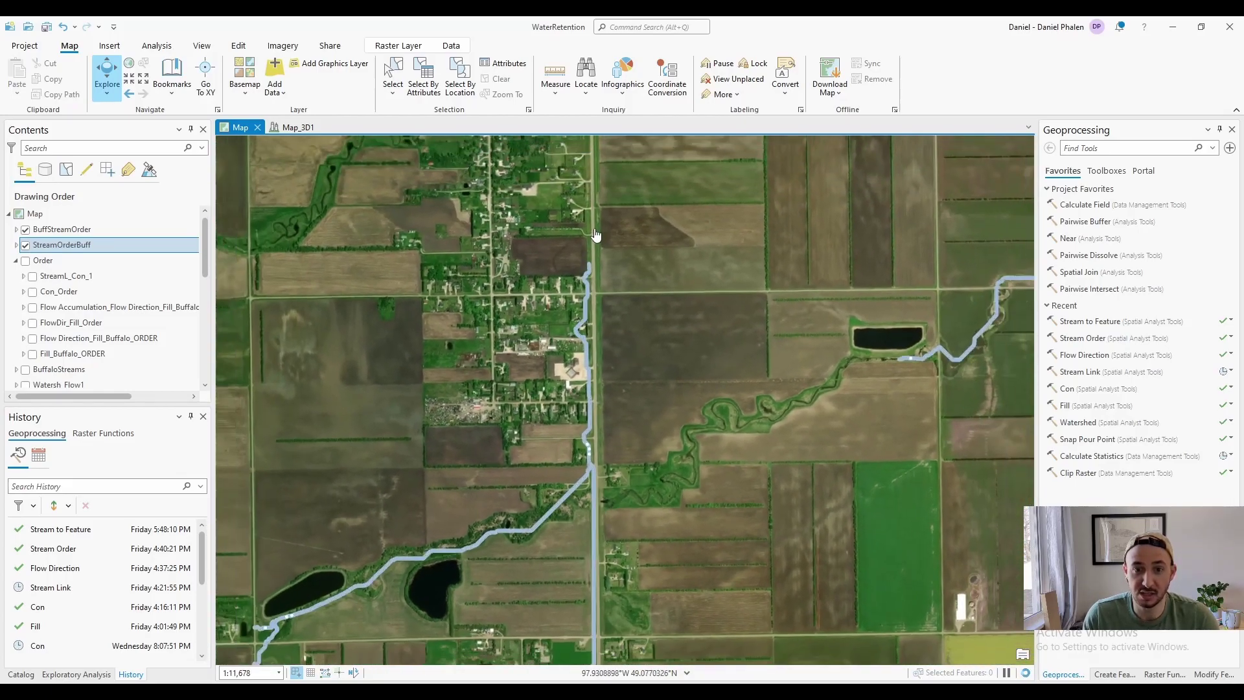
pyautogui.scroll(-6, 456, 481)
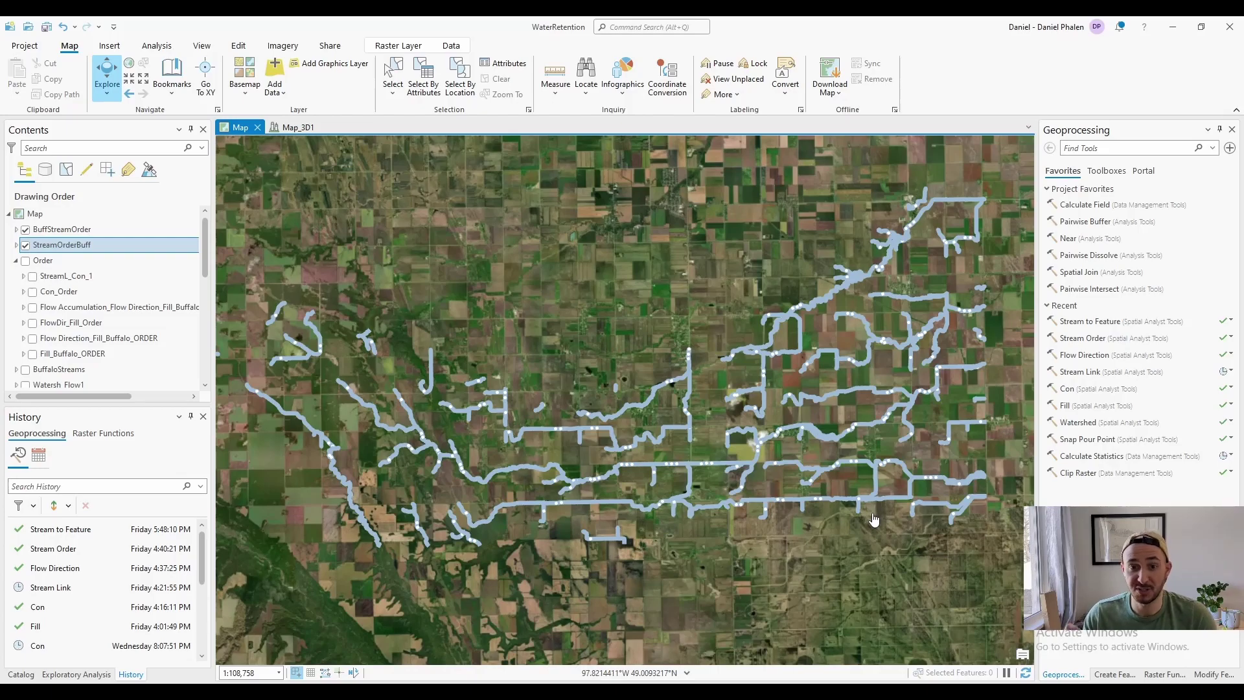
pyautogui.moveTo(745, 373); pyautogui.dragTo(726, 416)
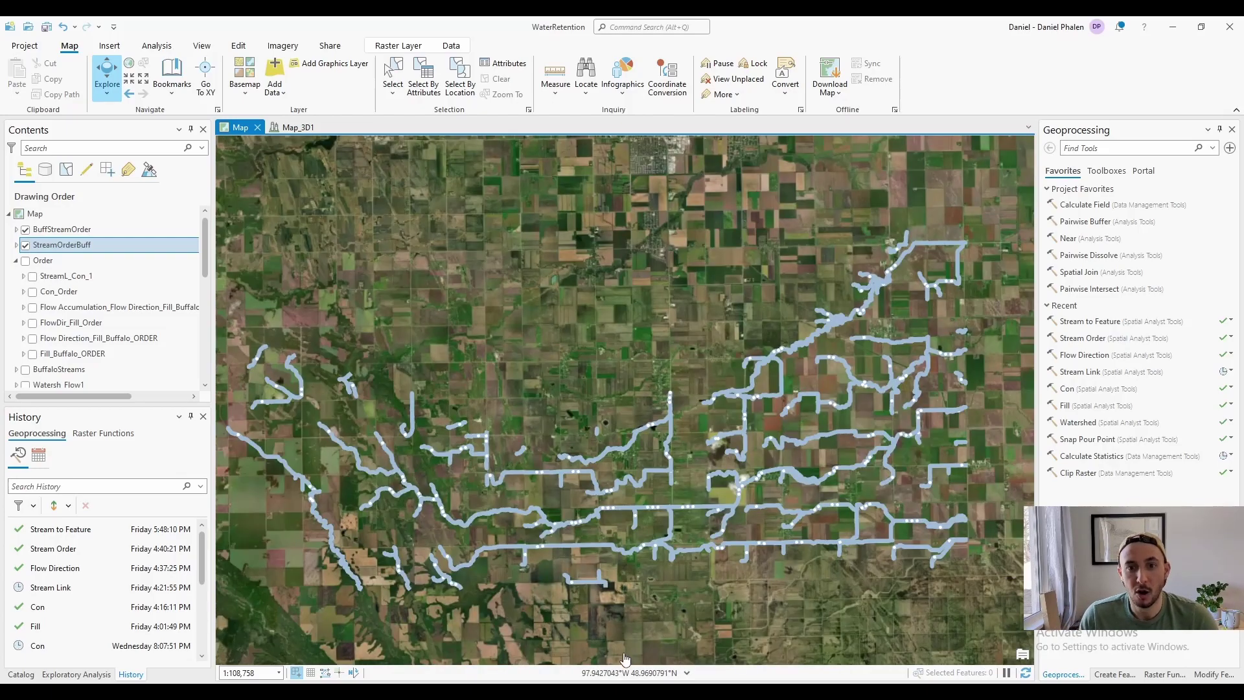